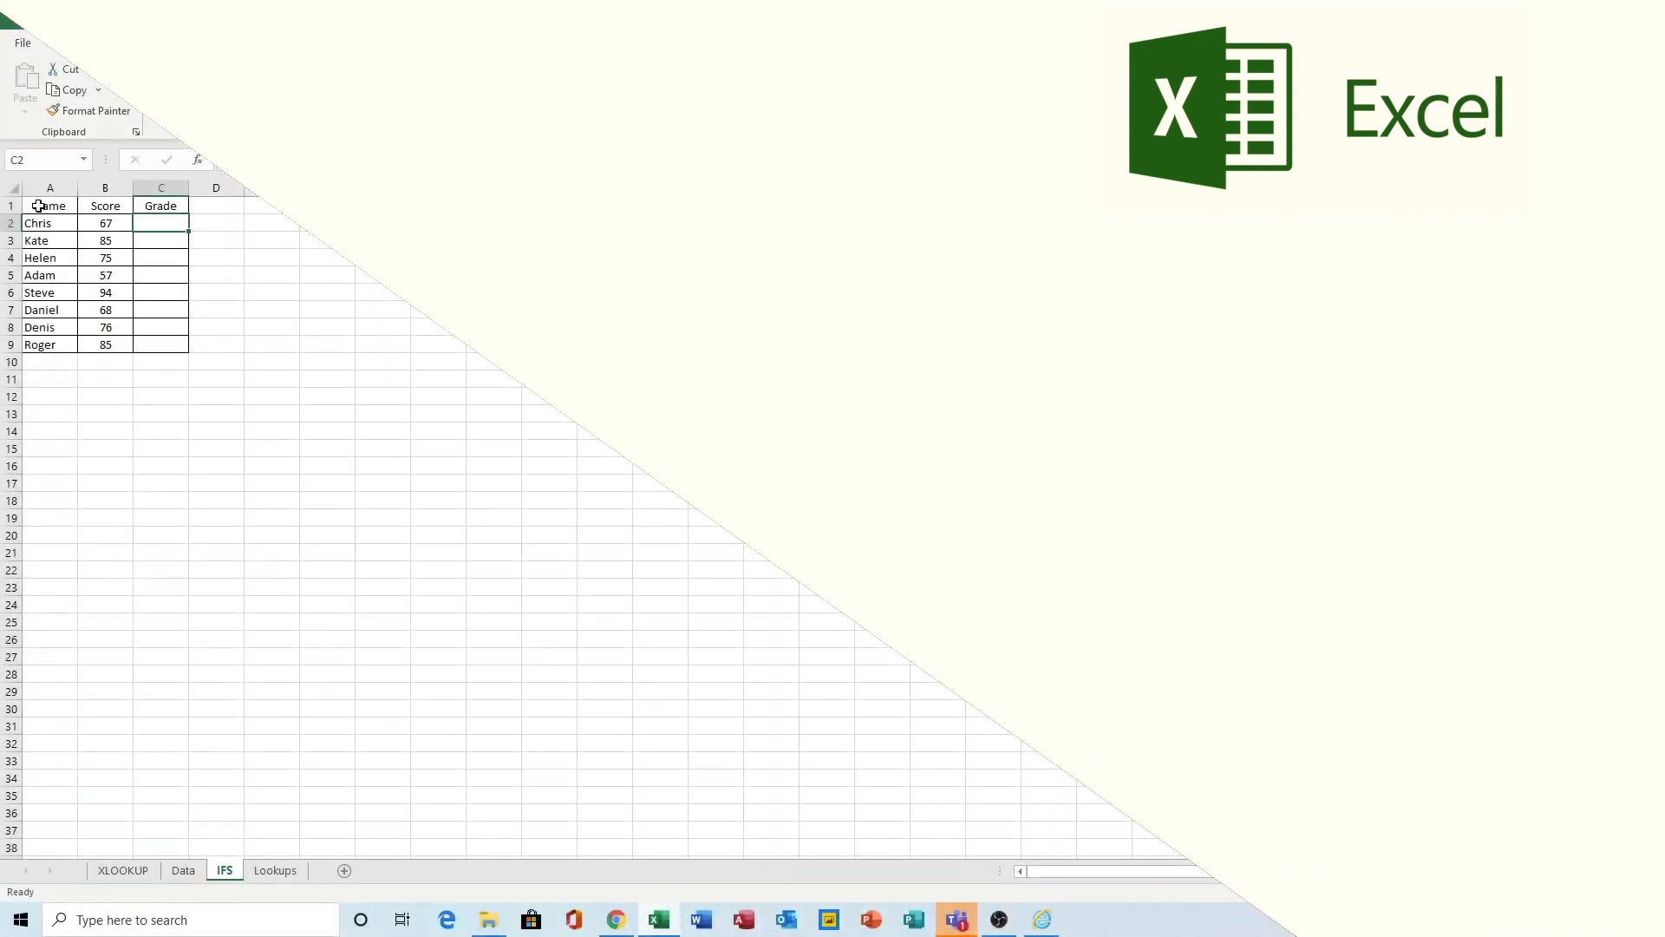
Look over the Name, Score and Grade columns, then select C2.
left_click_drag(38, 206, 162, 351)
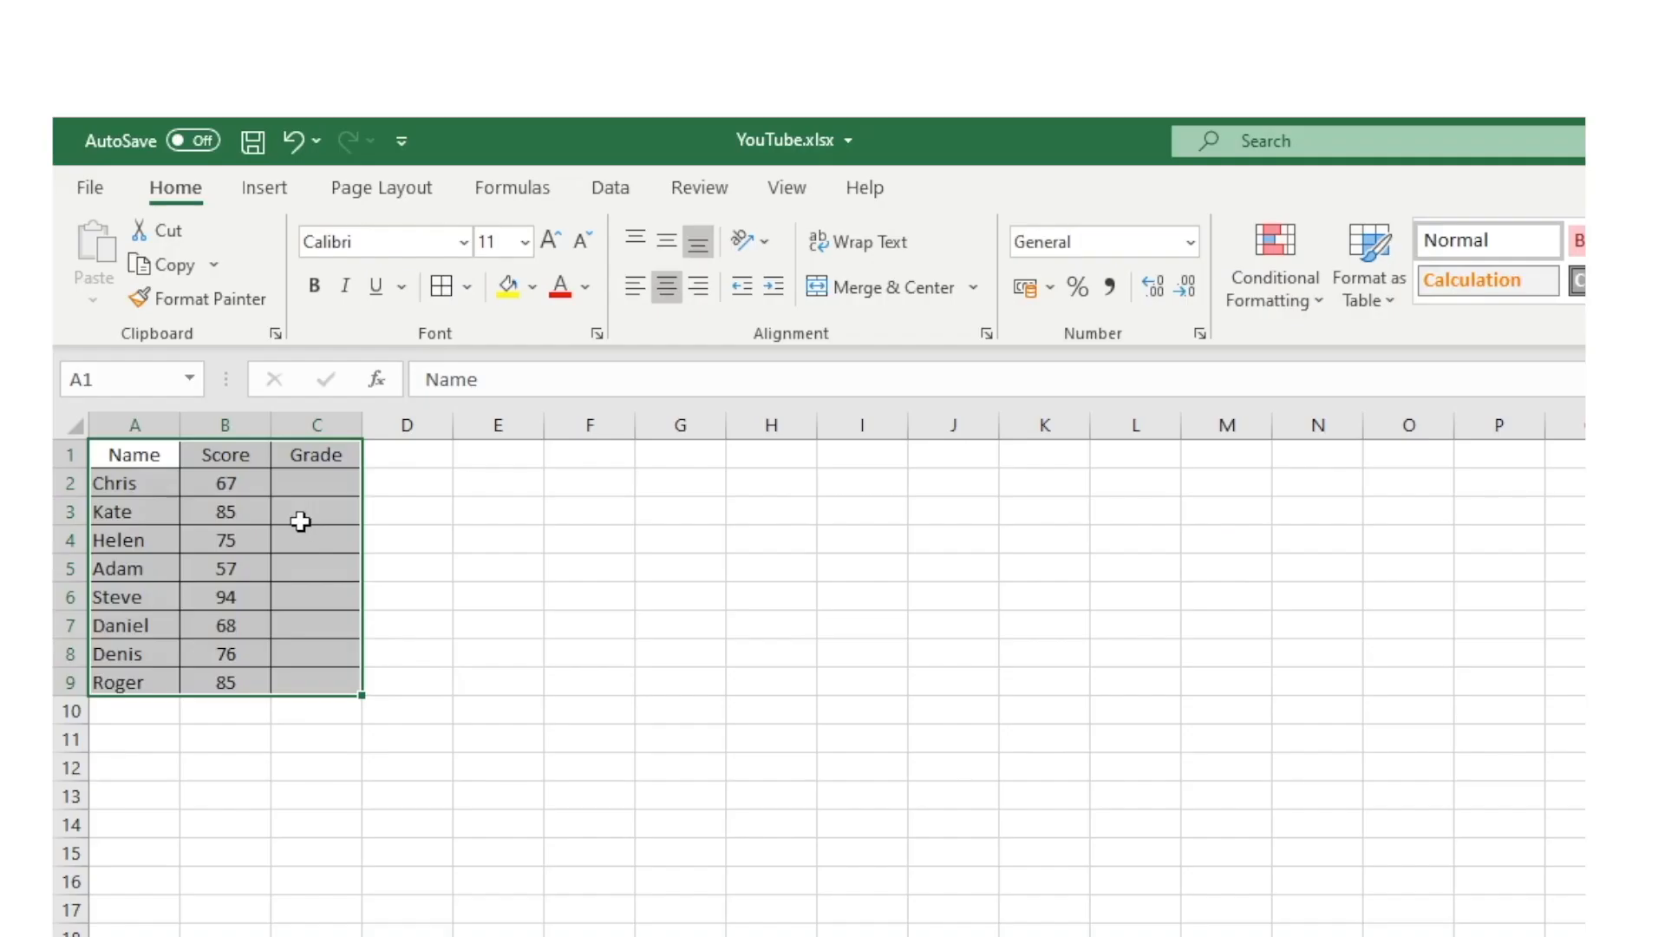
left_click(154, 243)
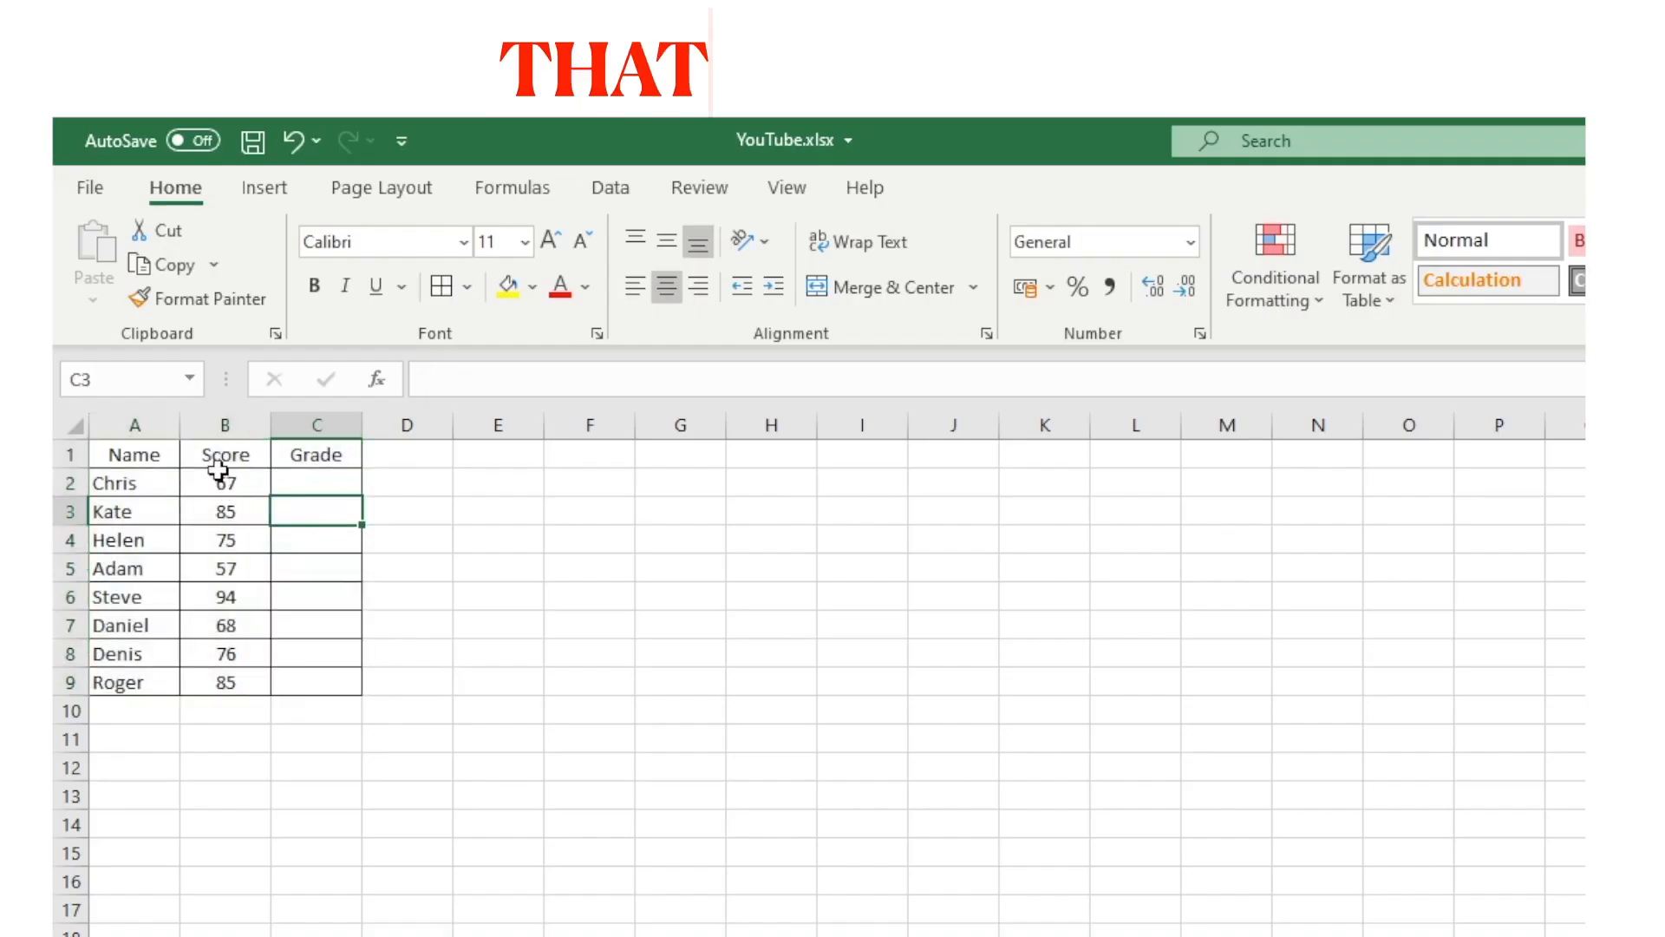
left_click_drag(127, 461, 122, 682)
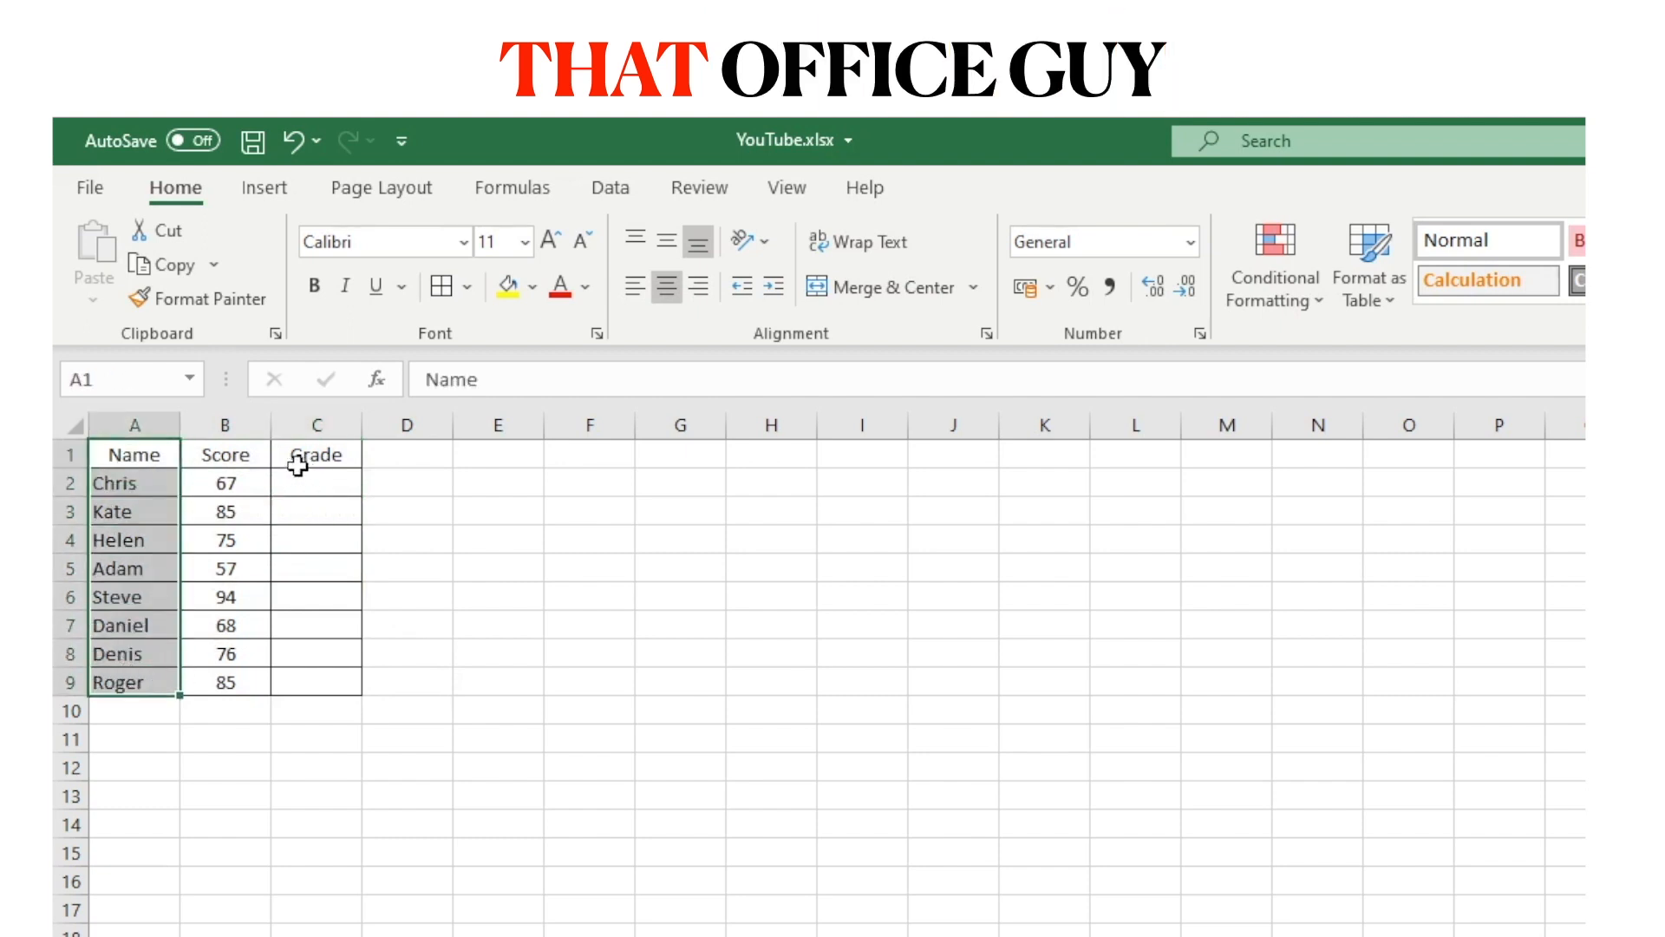
left_click_drag(229, 457, 229, 686)
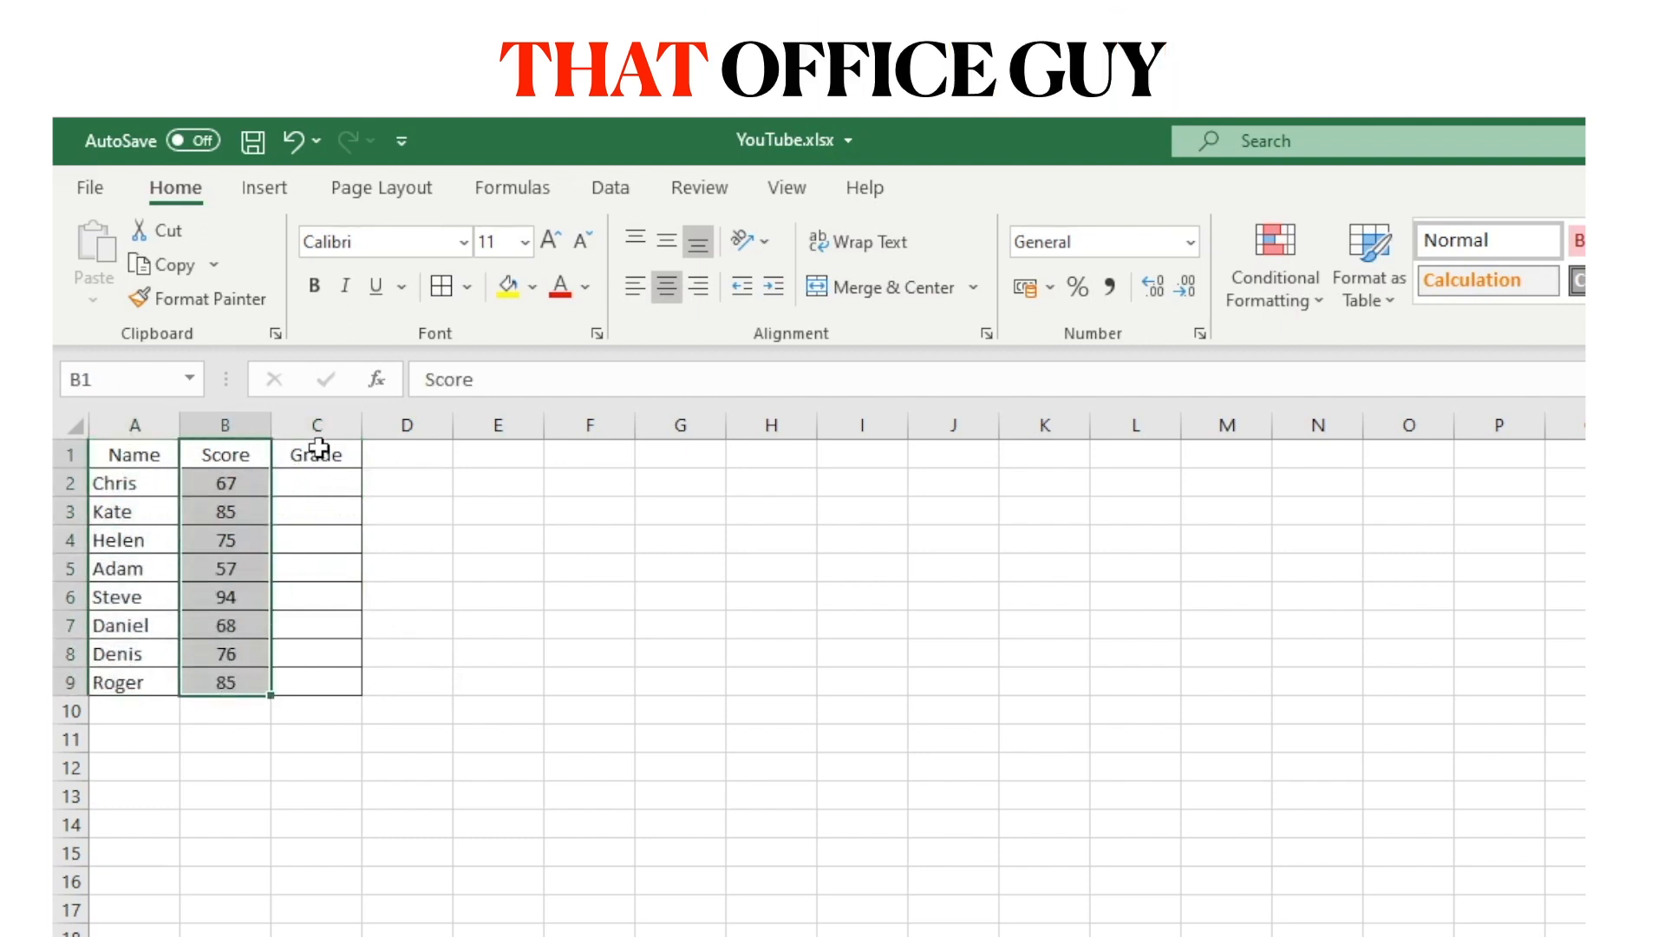
left_click_drag(318, 452, 320, 685)
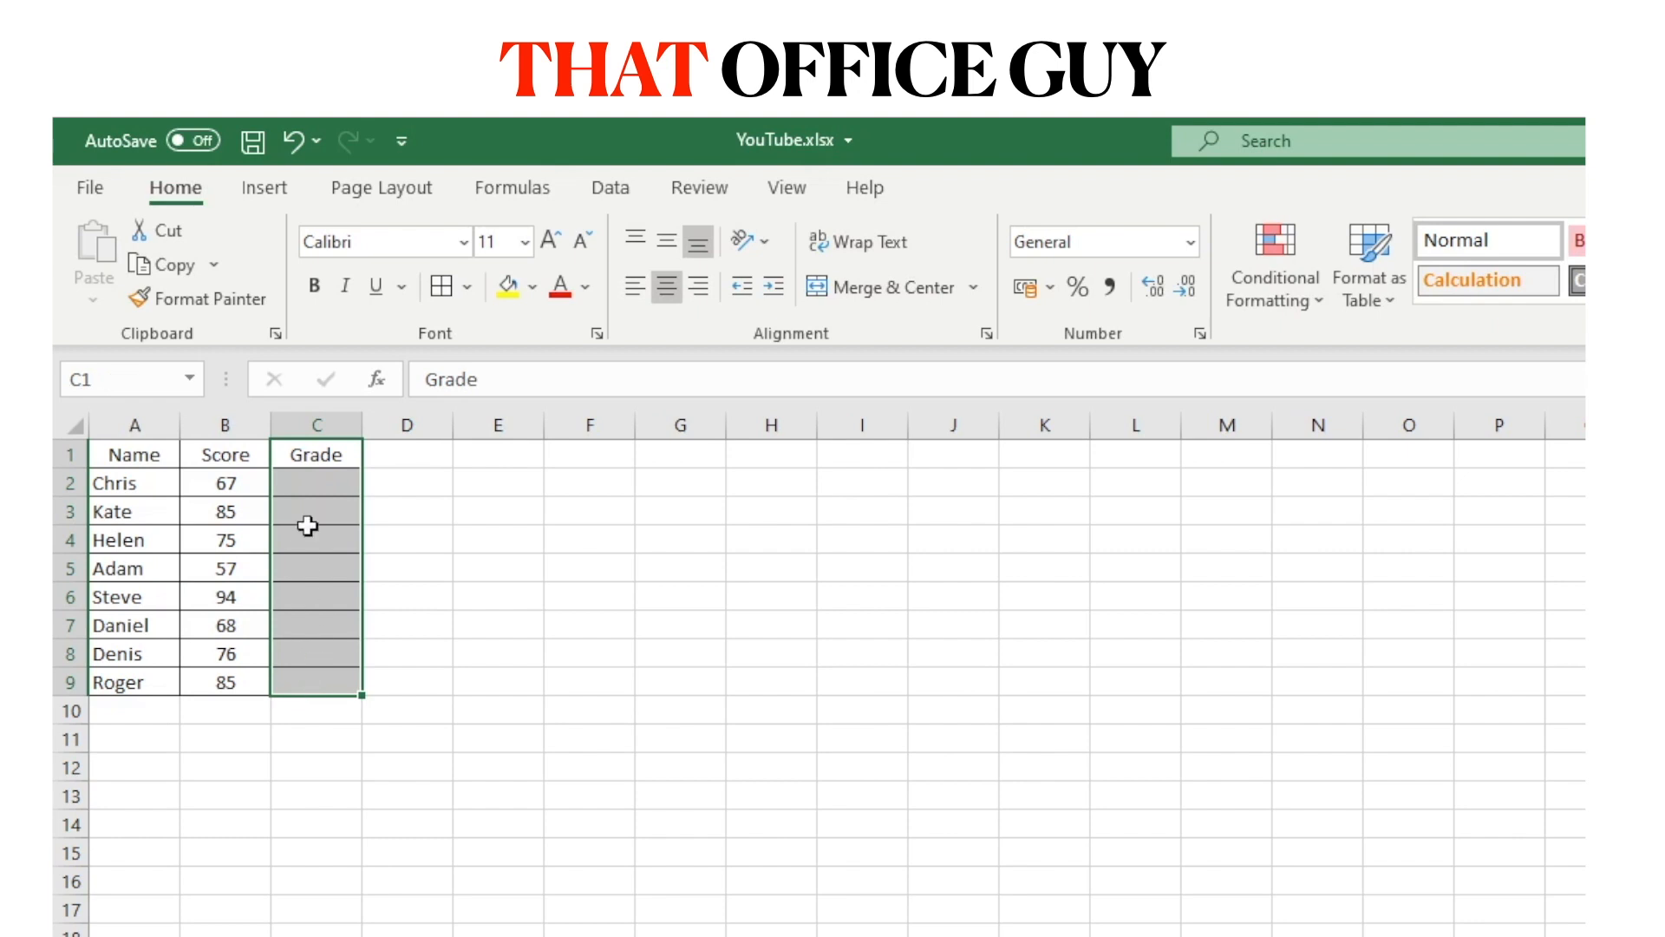
left_click(312, 487)
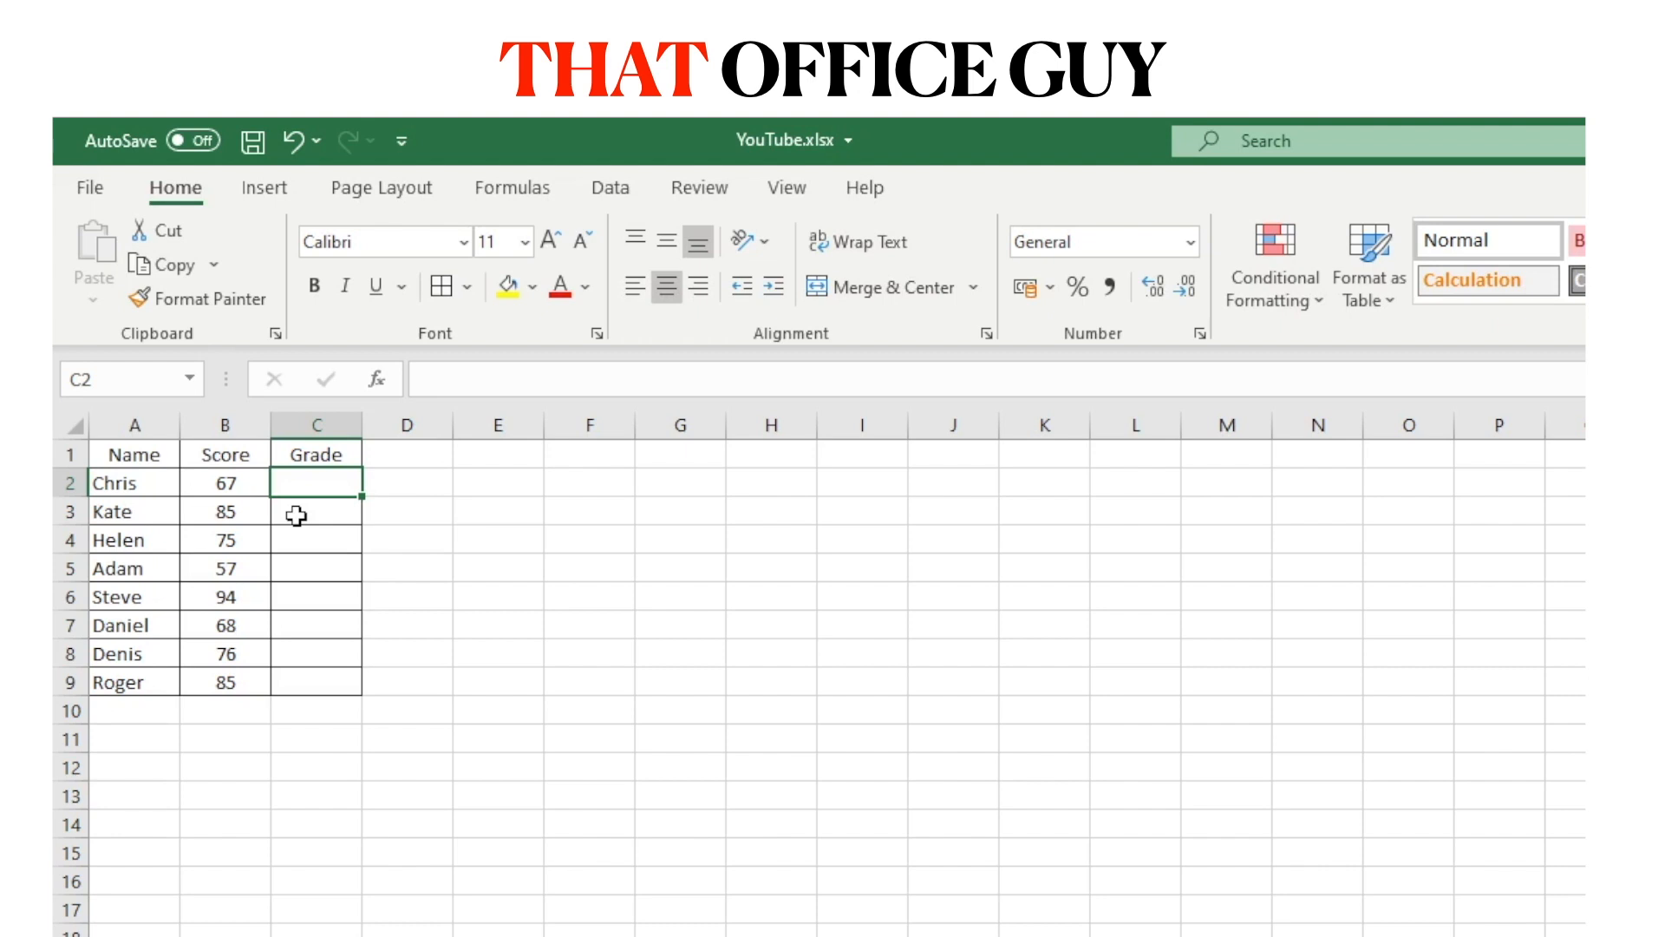
Enter =IF(B2>=90,"A",IF(B2>=80,"B",IF(B2>=70,"C",""))) in C2 and recheck it.
type("=if(")
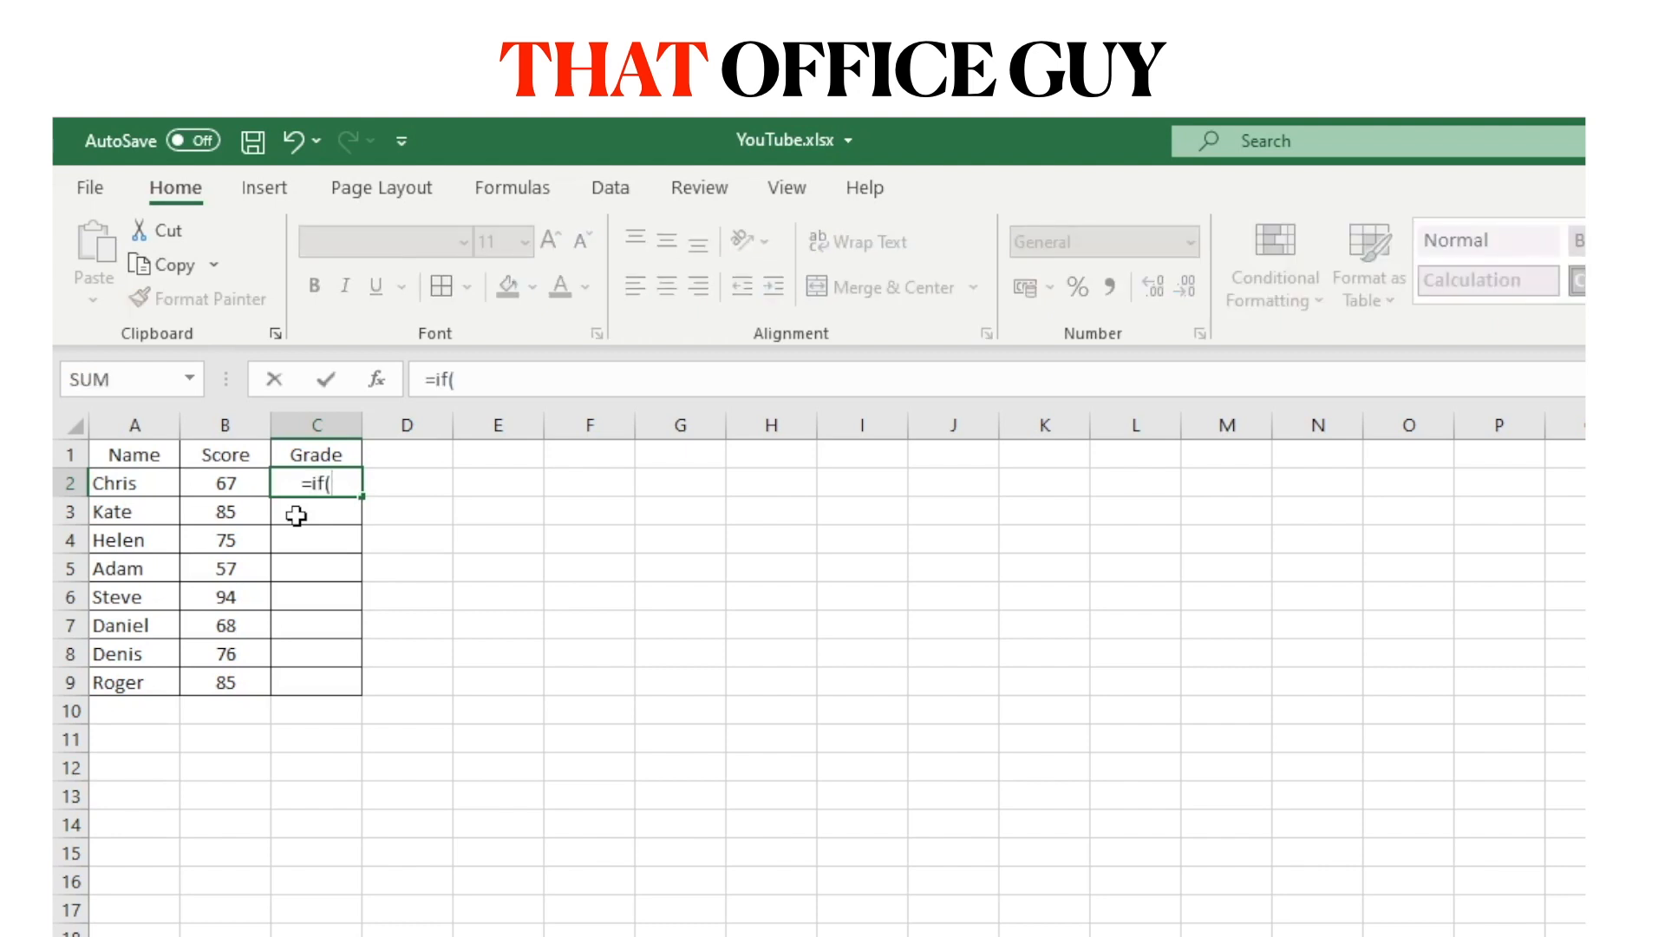
key("Left")
type(">")
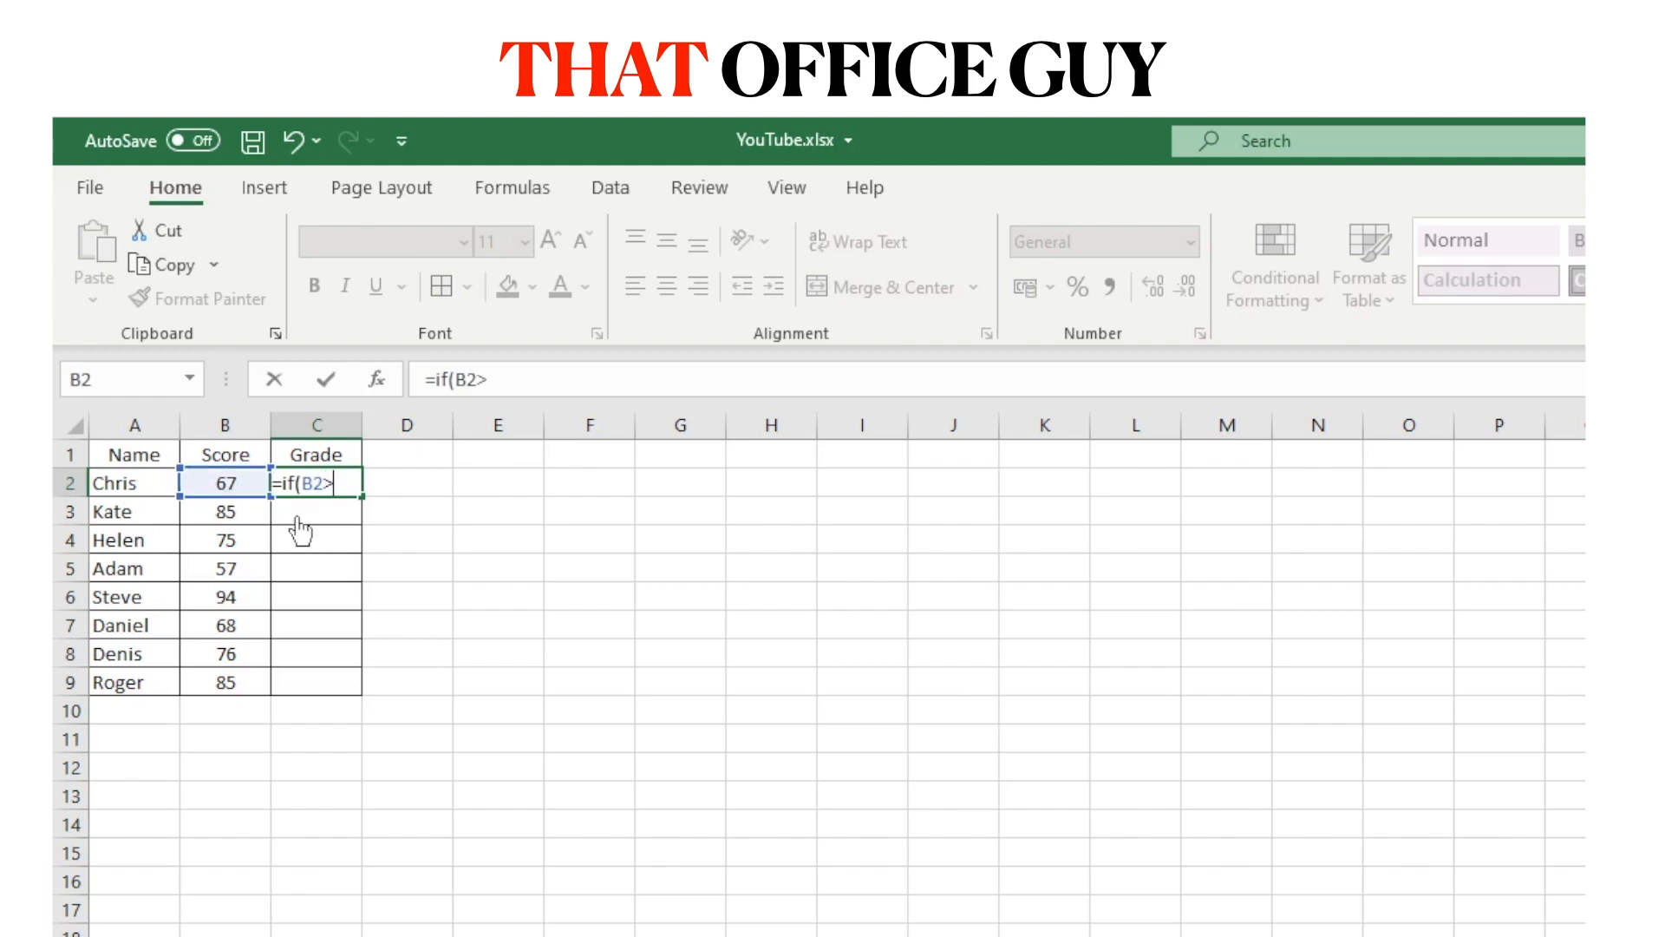
type("=90")
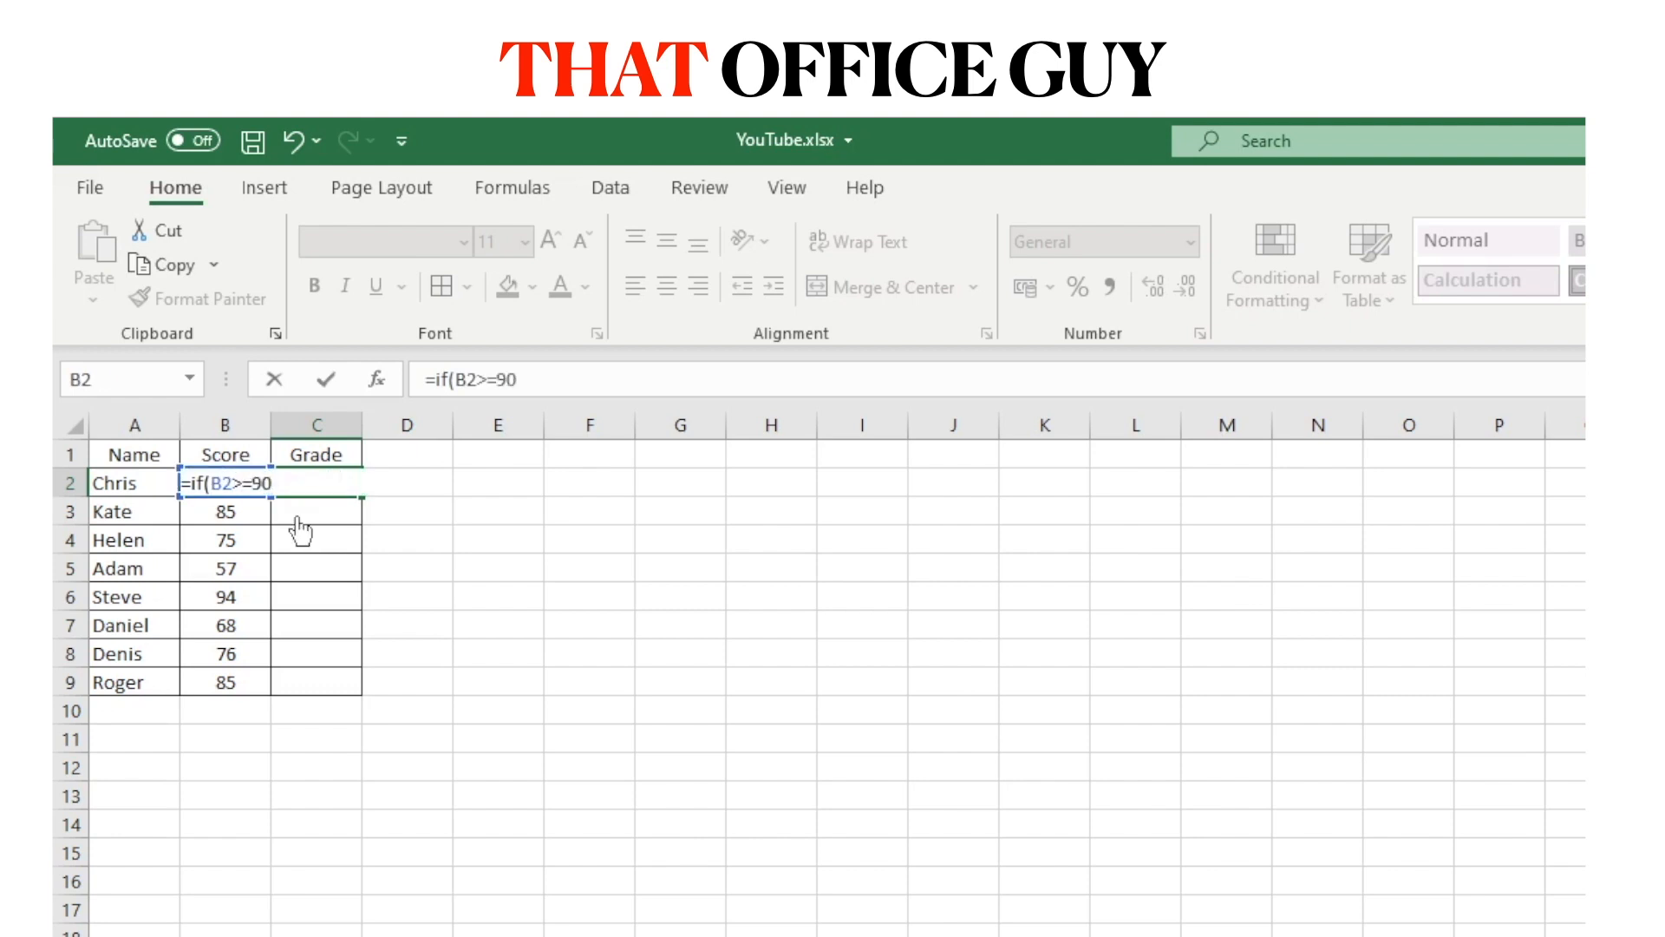
type(",\"A\",")
type("if(B2")
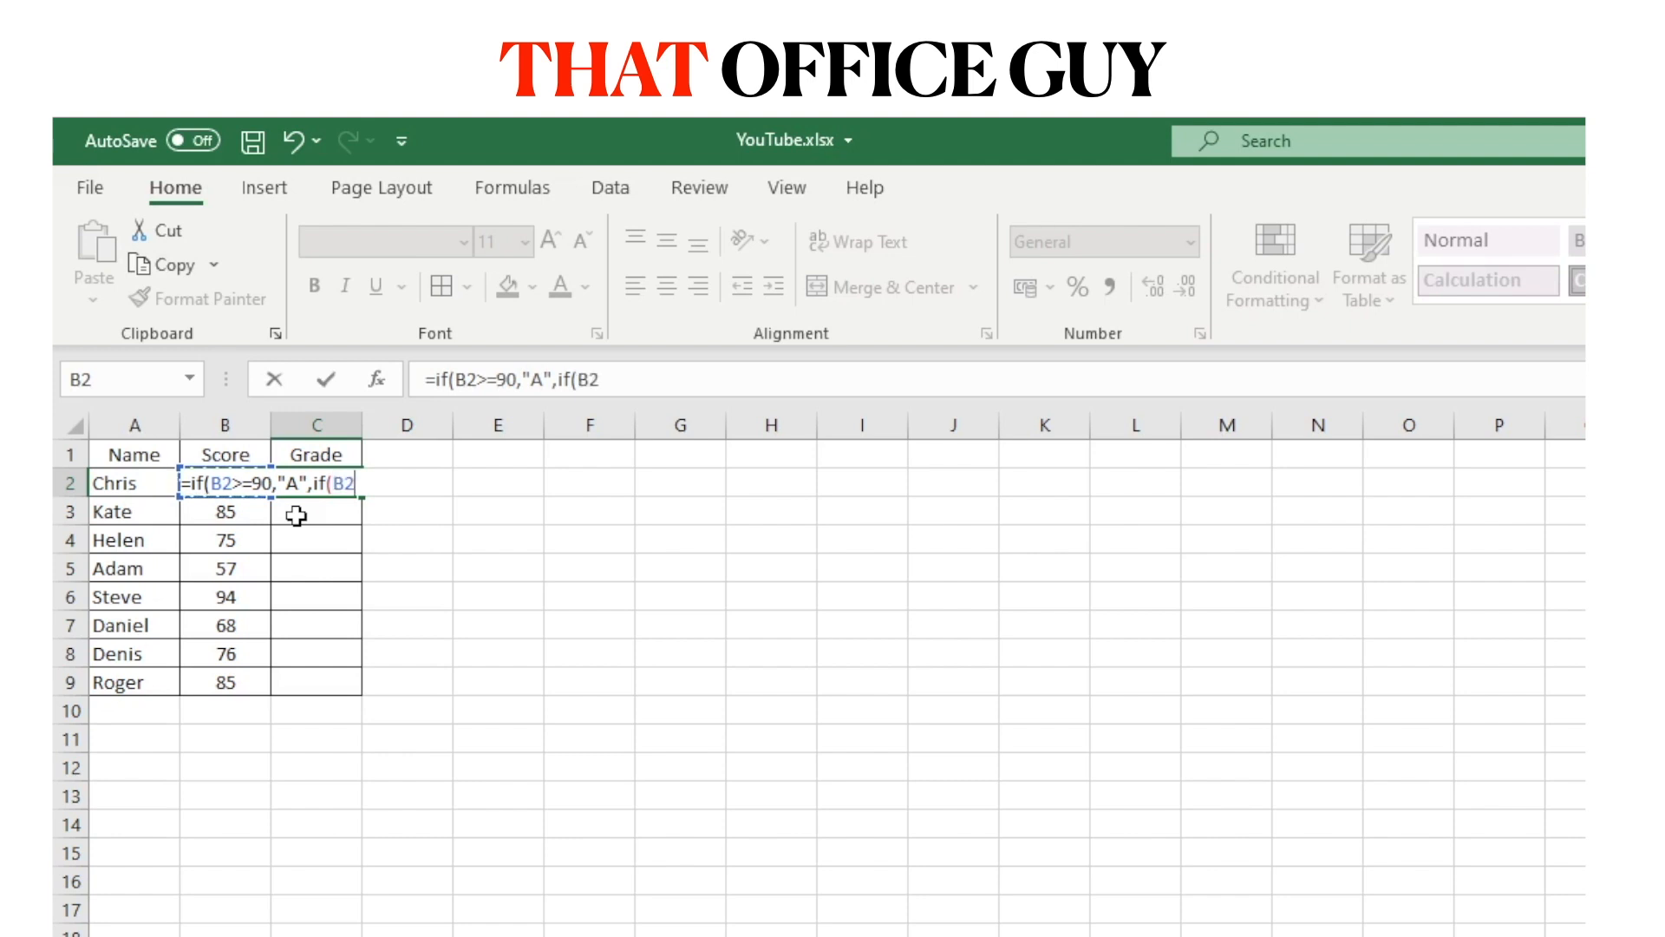
type(">=80,\"B\",if(")
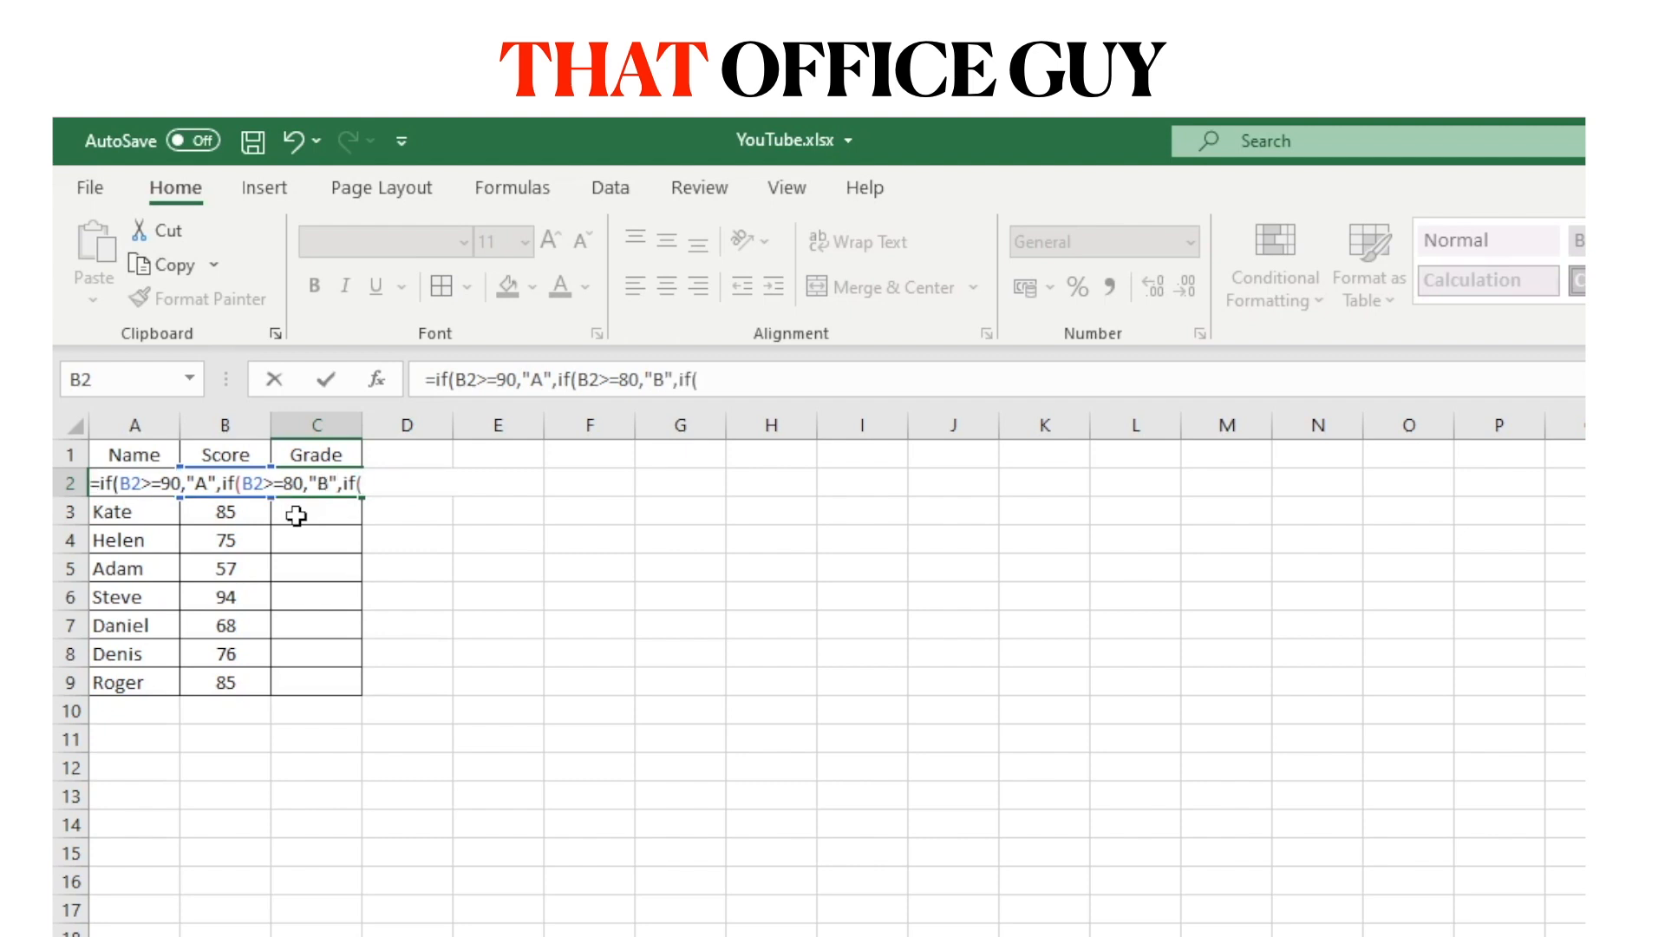
type("B2>=70,\"C\",")
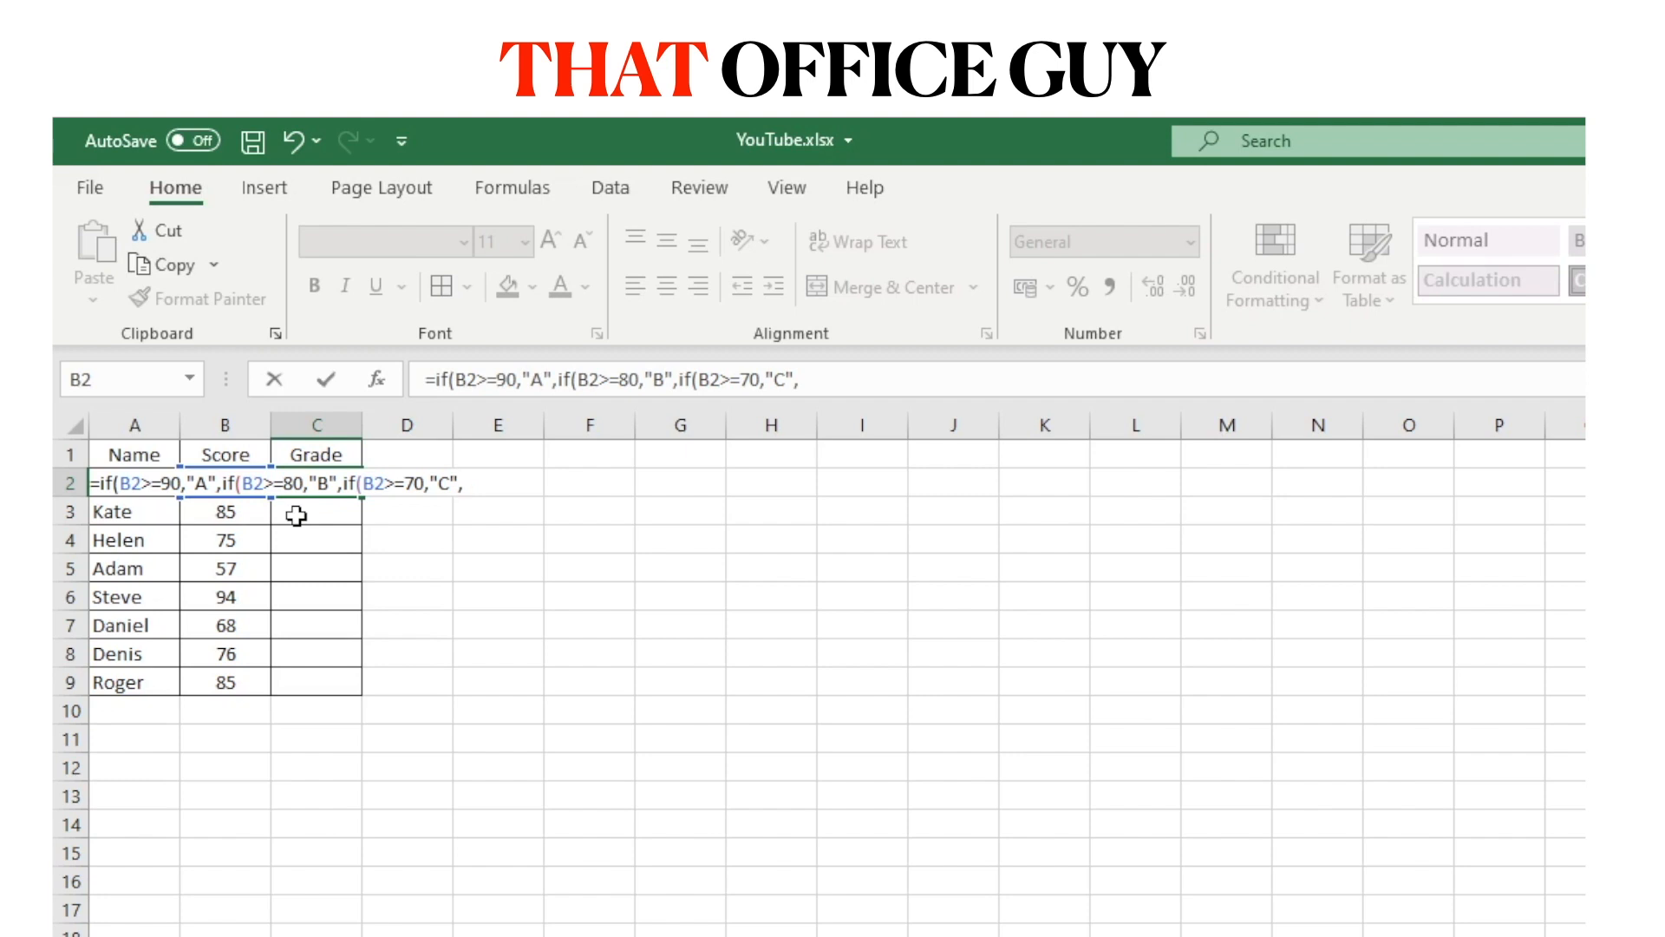
type("\"\")")
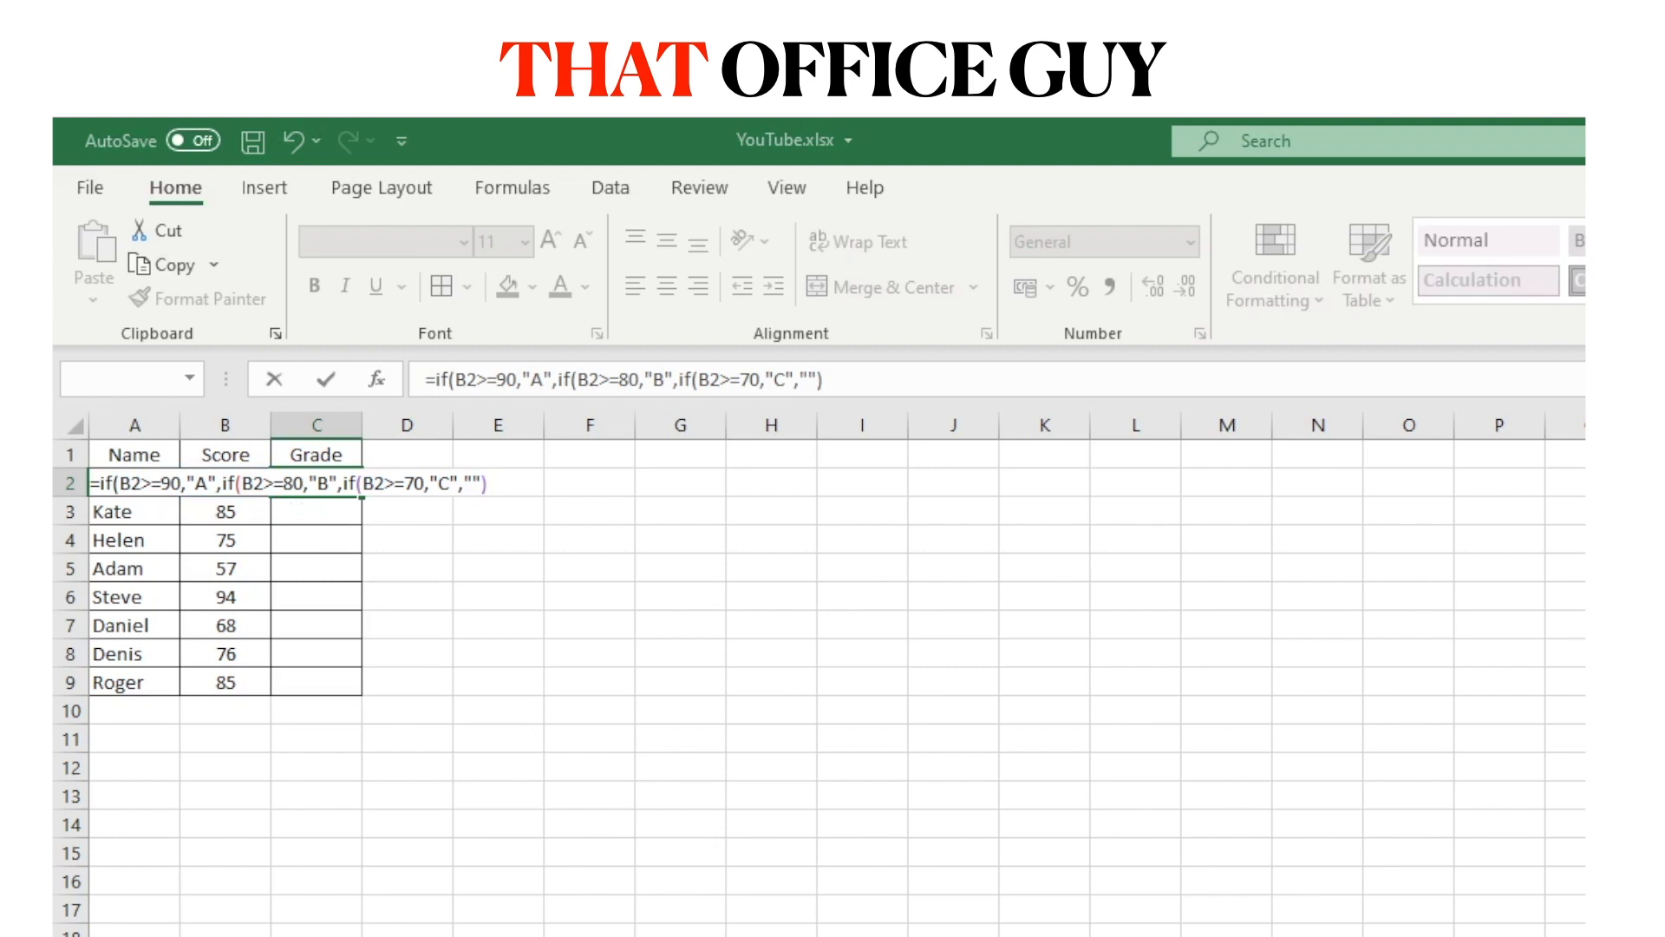
key("Return")
left_click(343, 476)
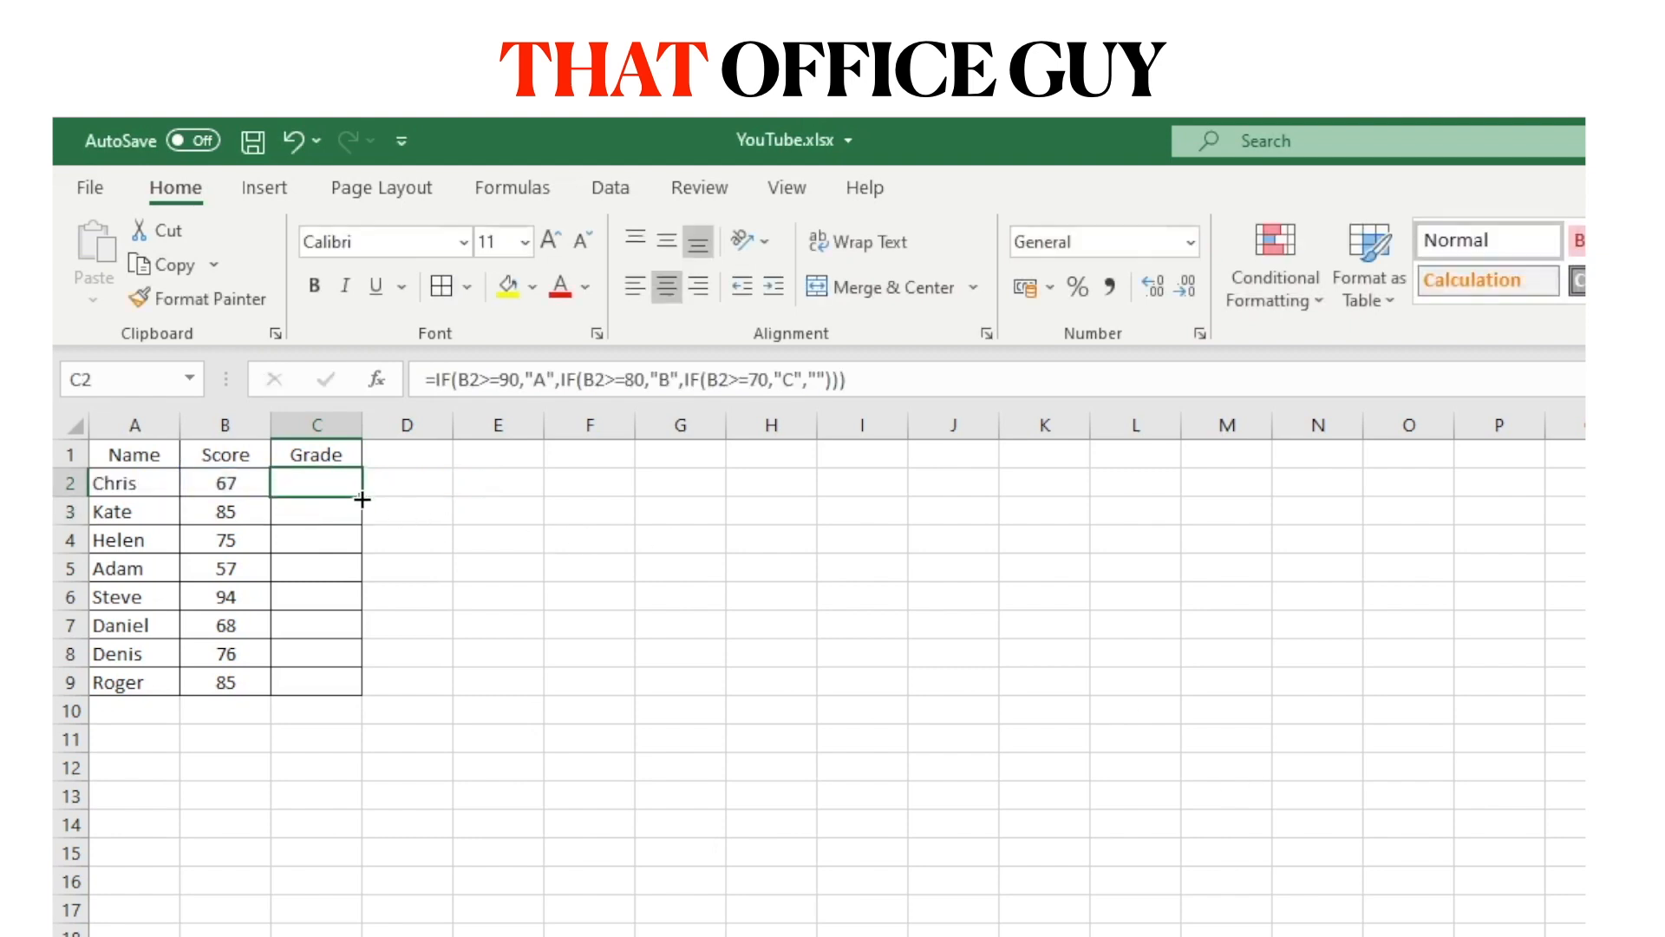
Fill the nested IF formula down to C9, check C7, C4 and C2, then clear C2:C9.
double_click(363, 501)
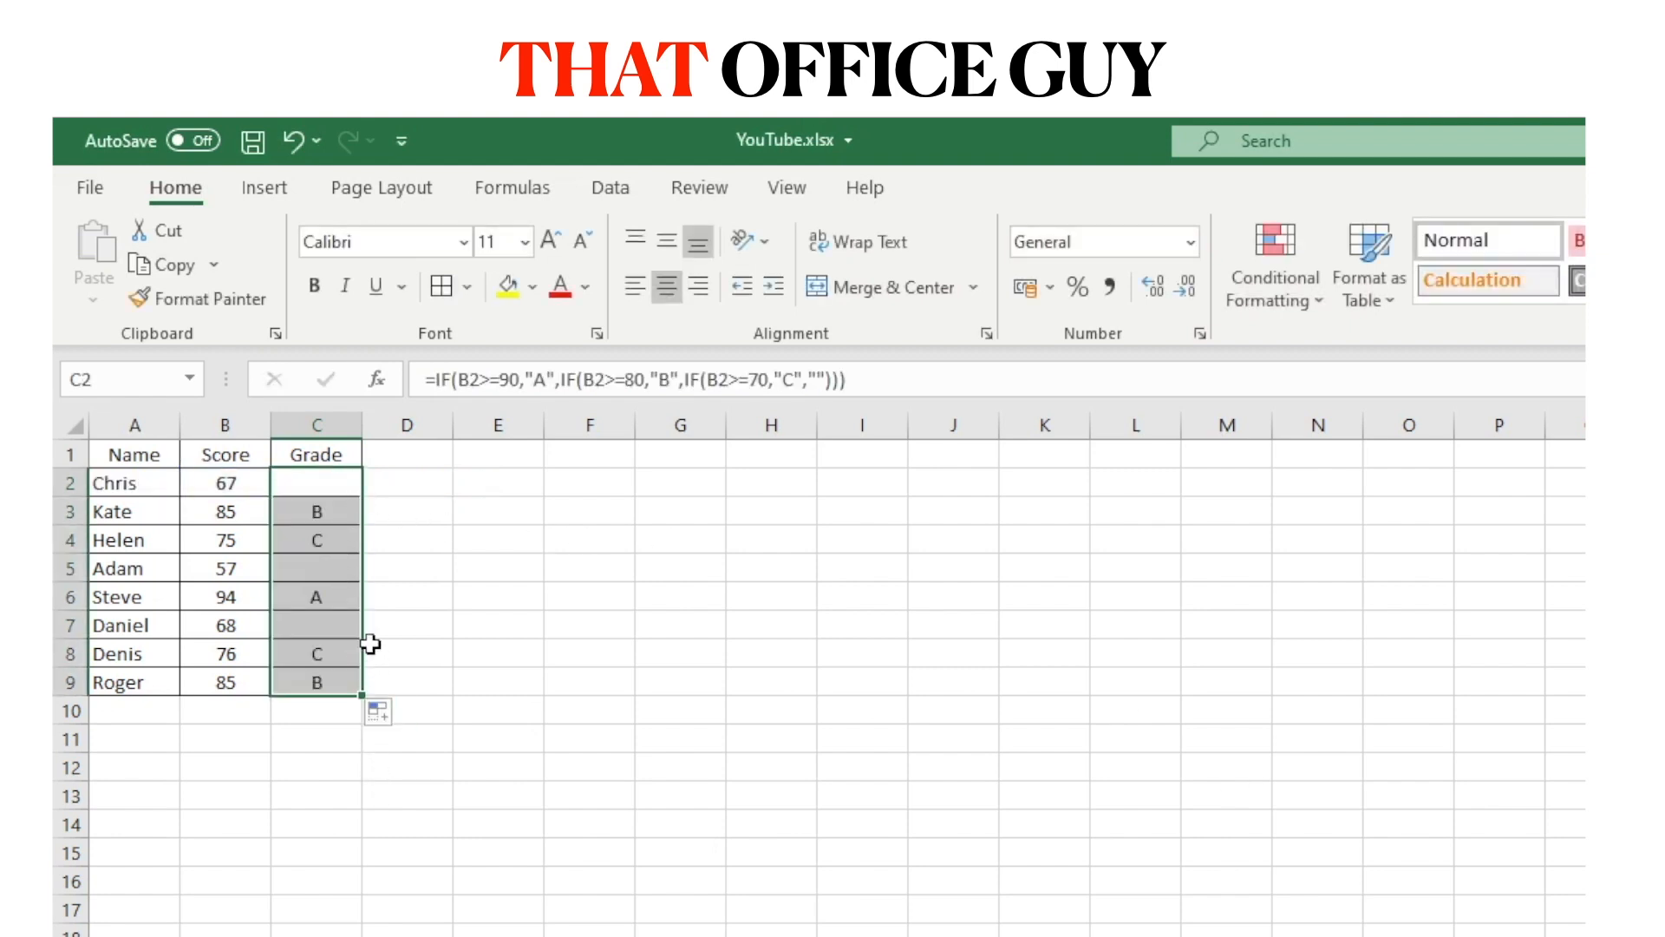
left_click(330, 622)
left_click(319, 542)
left_click(325, 482)
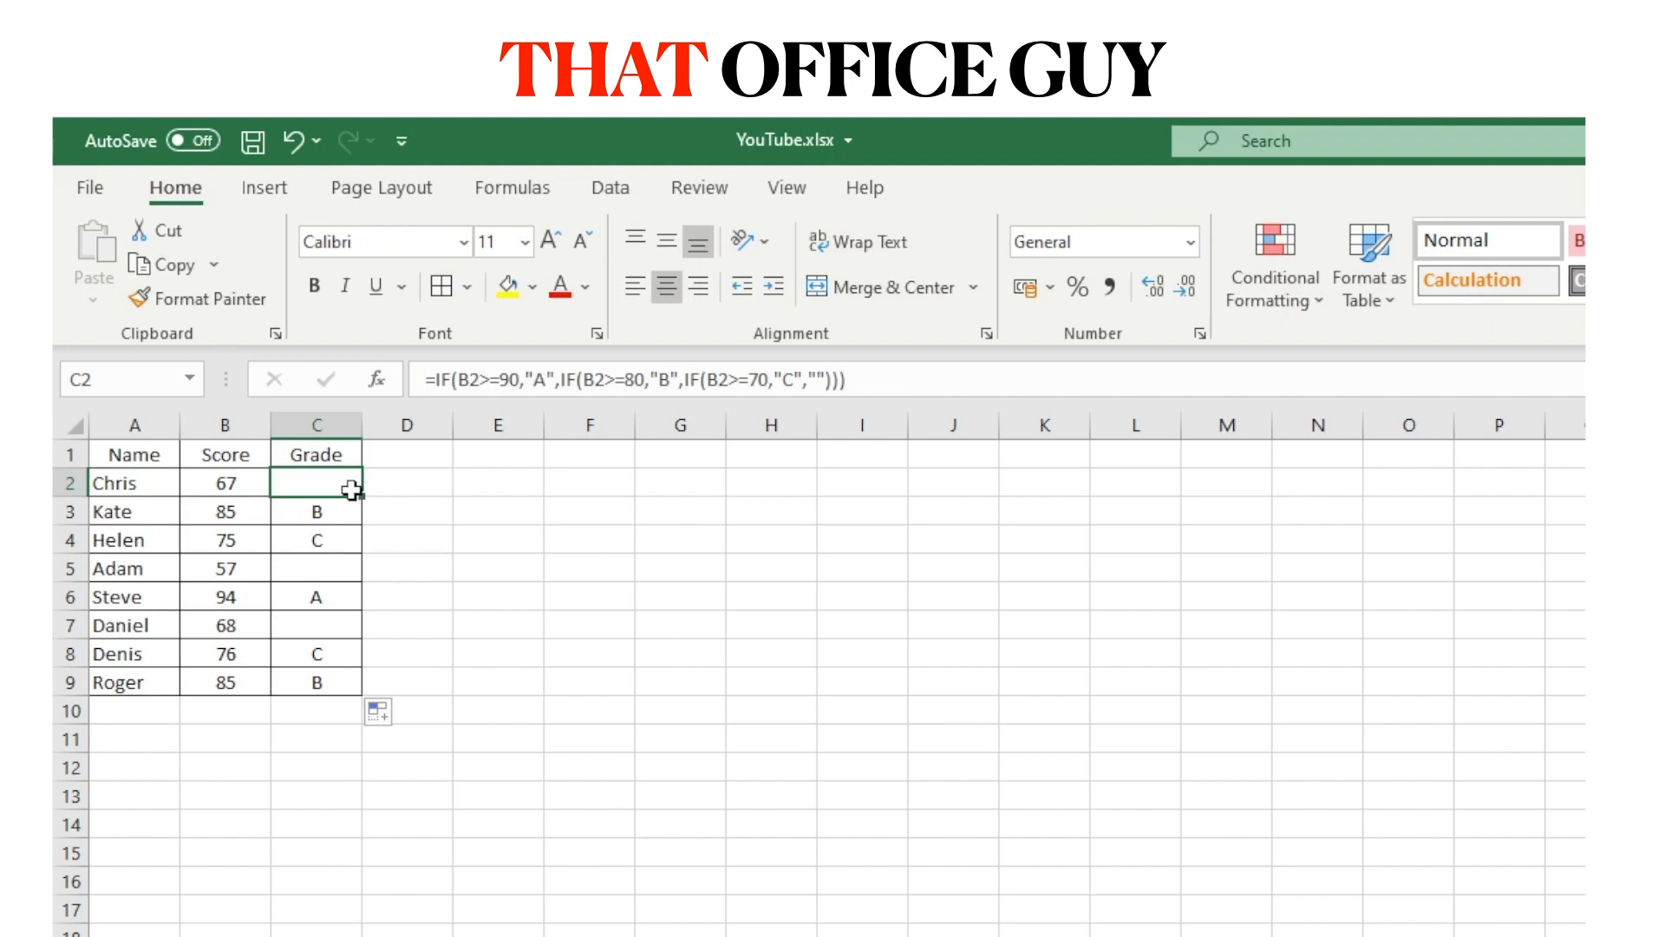
left_click_drag(335, 486, 335, 681)
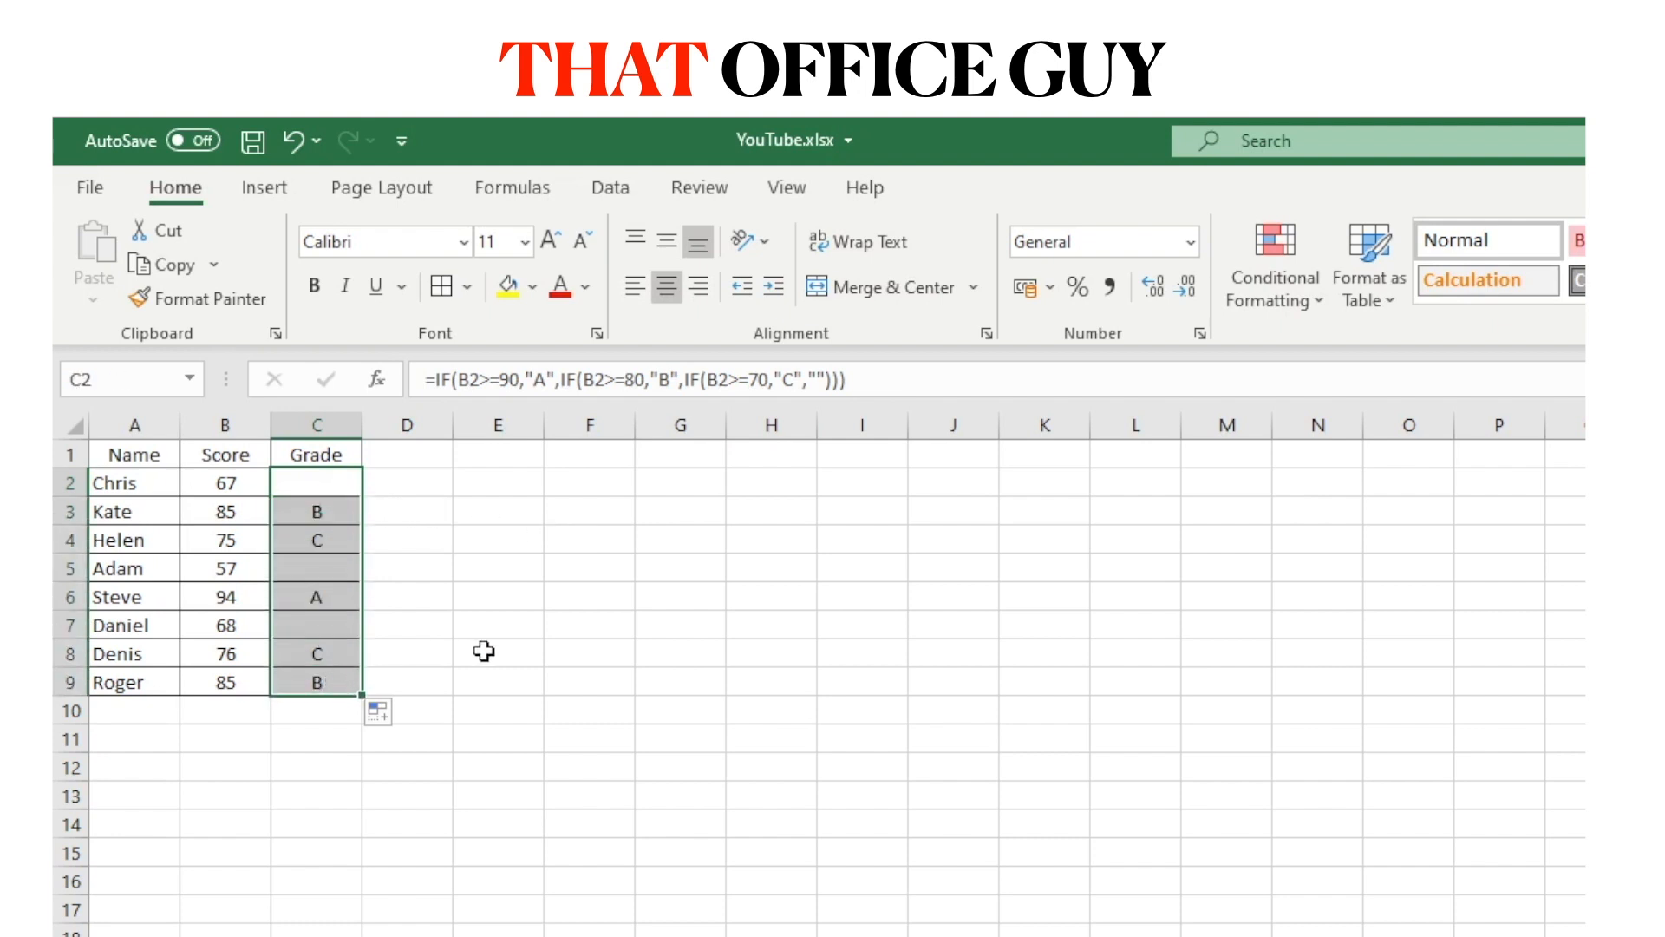
key("Delete")
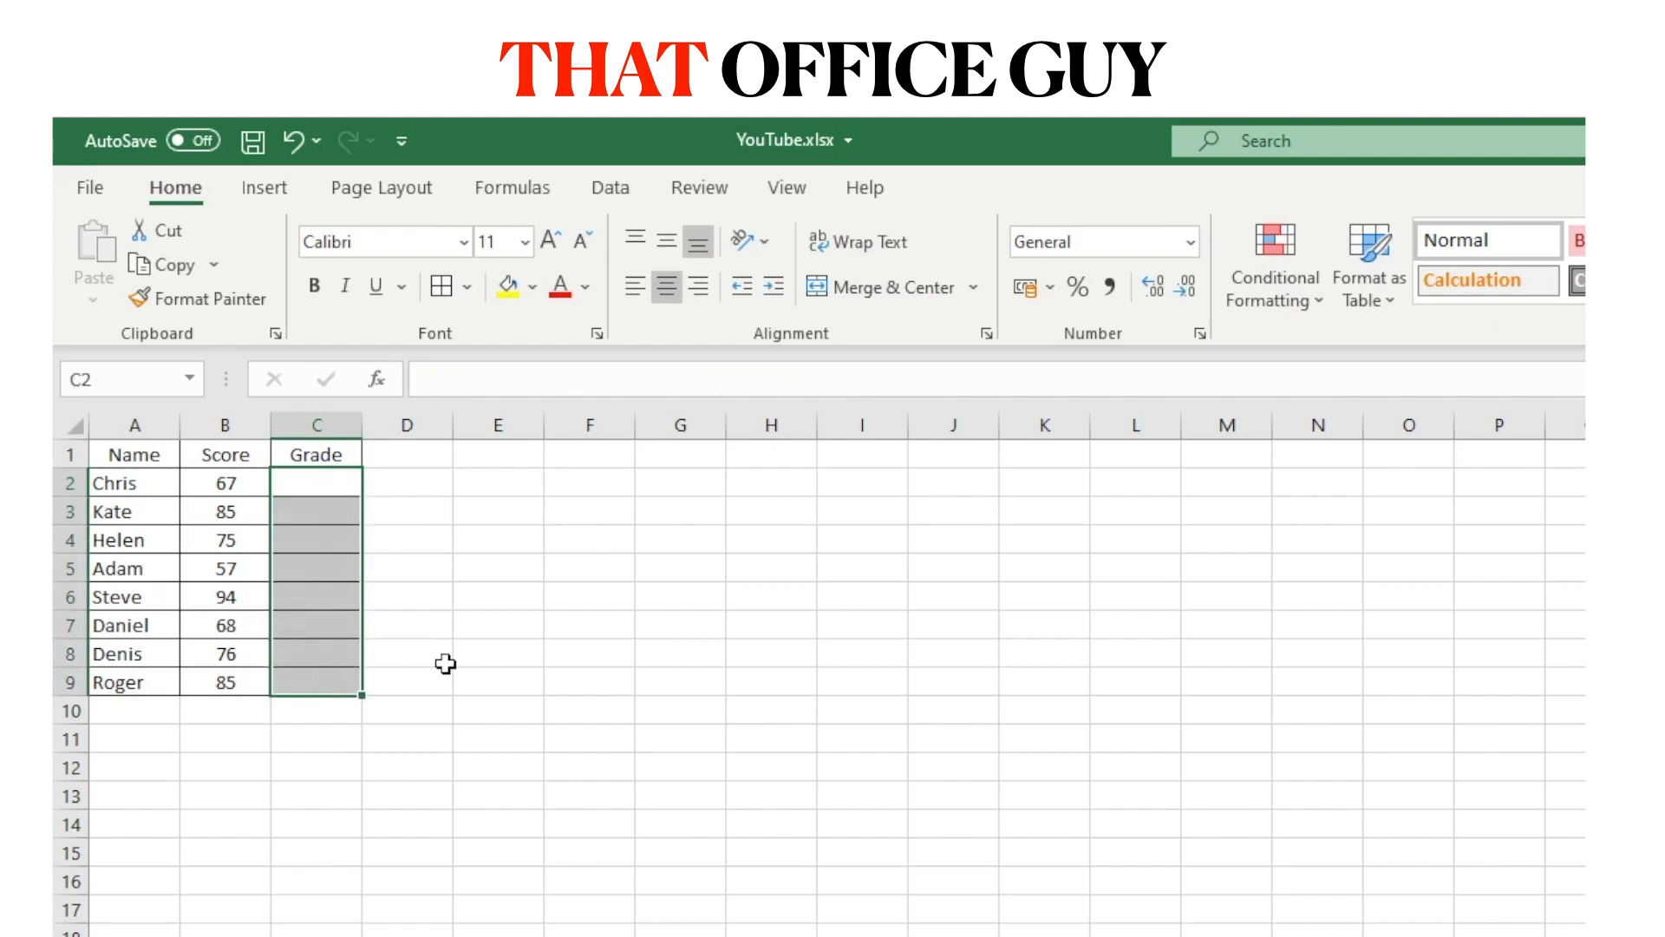
Select C2 and start an =ifs( formula there.
left_click(322, 479)
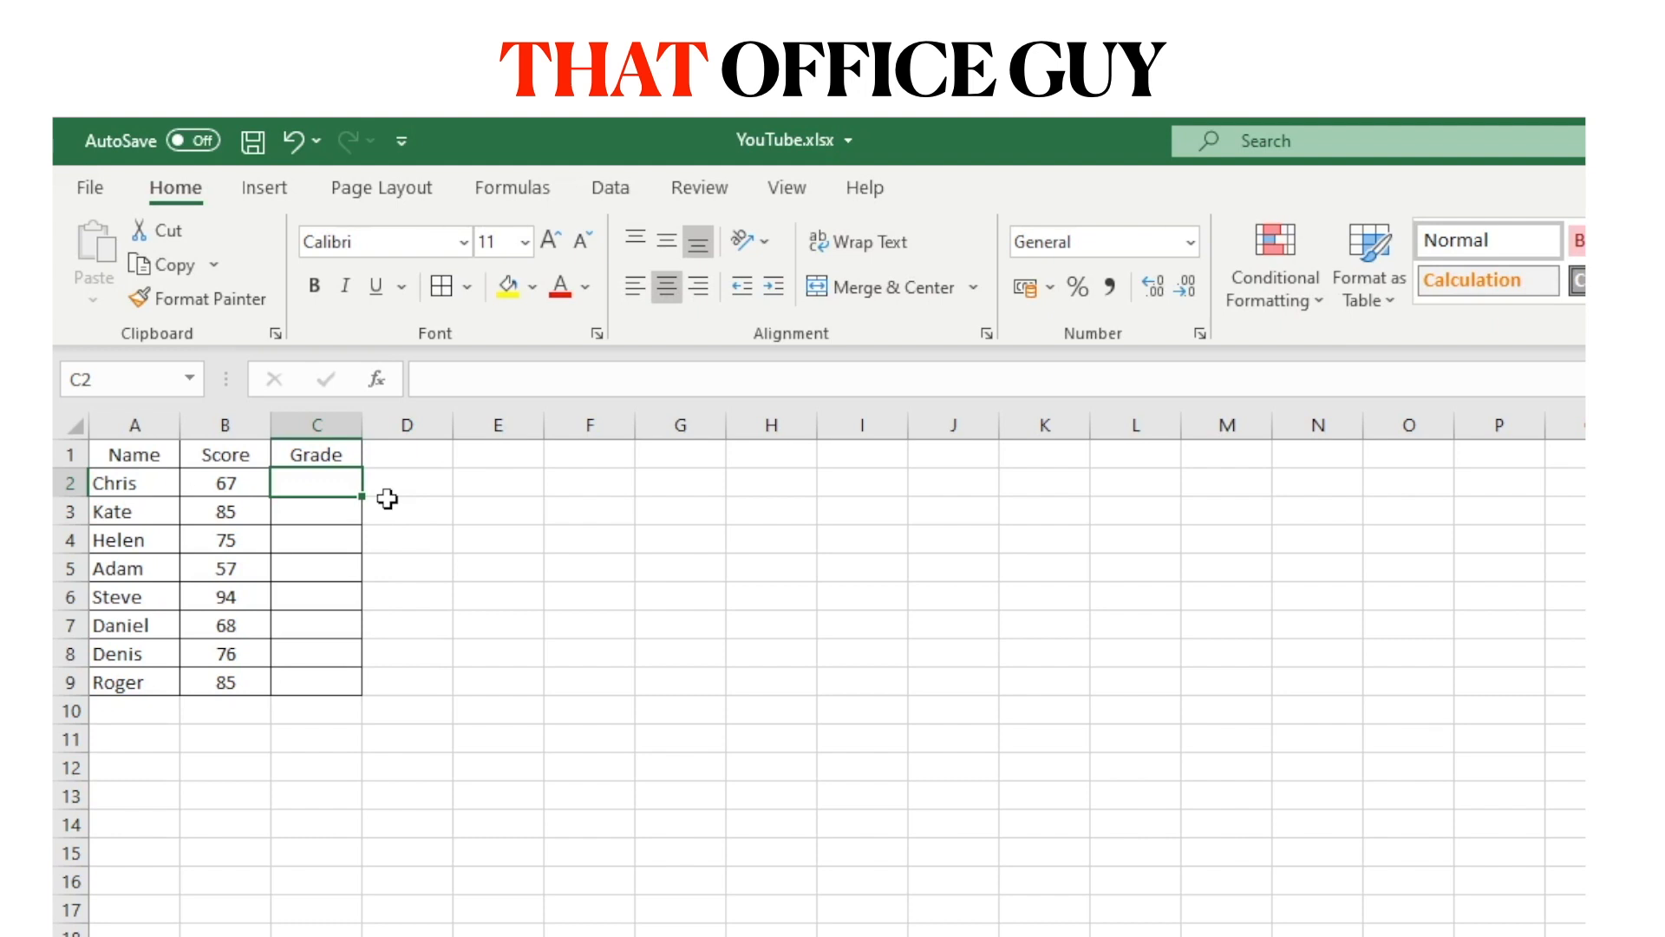
type("=ifs(")
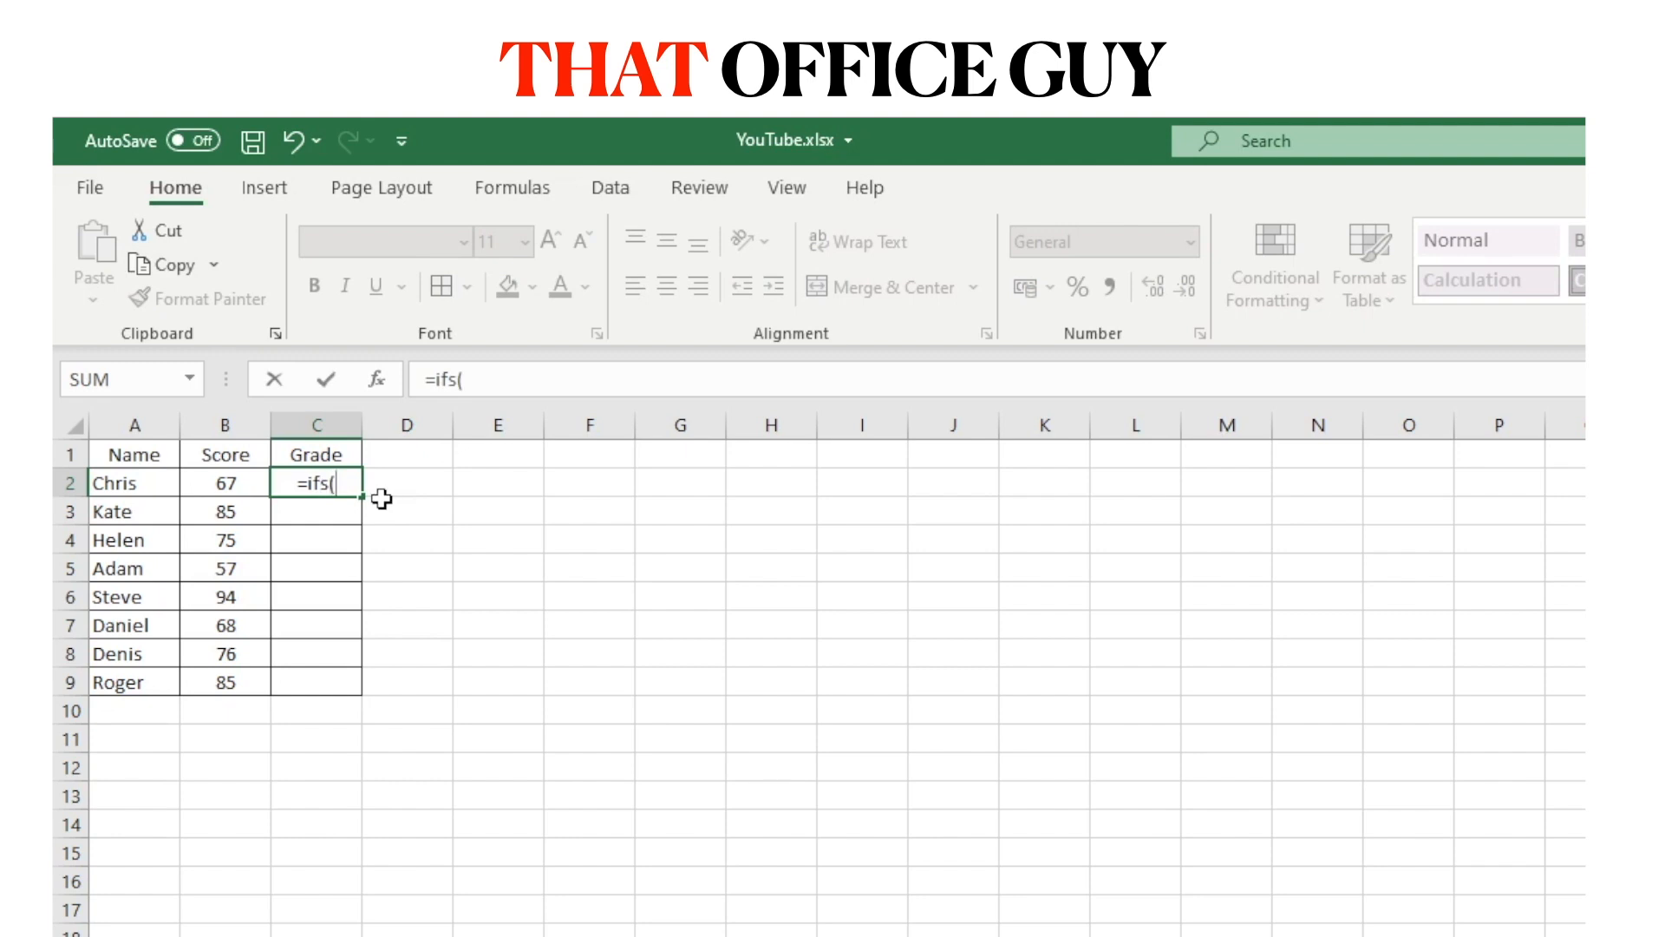
left_click(515, 385)
type("logical test")
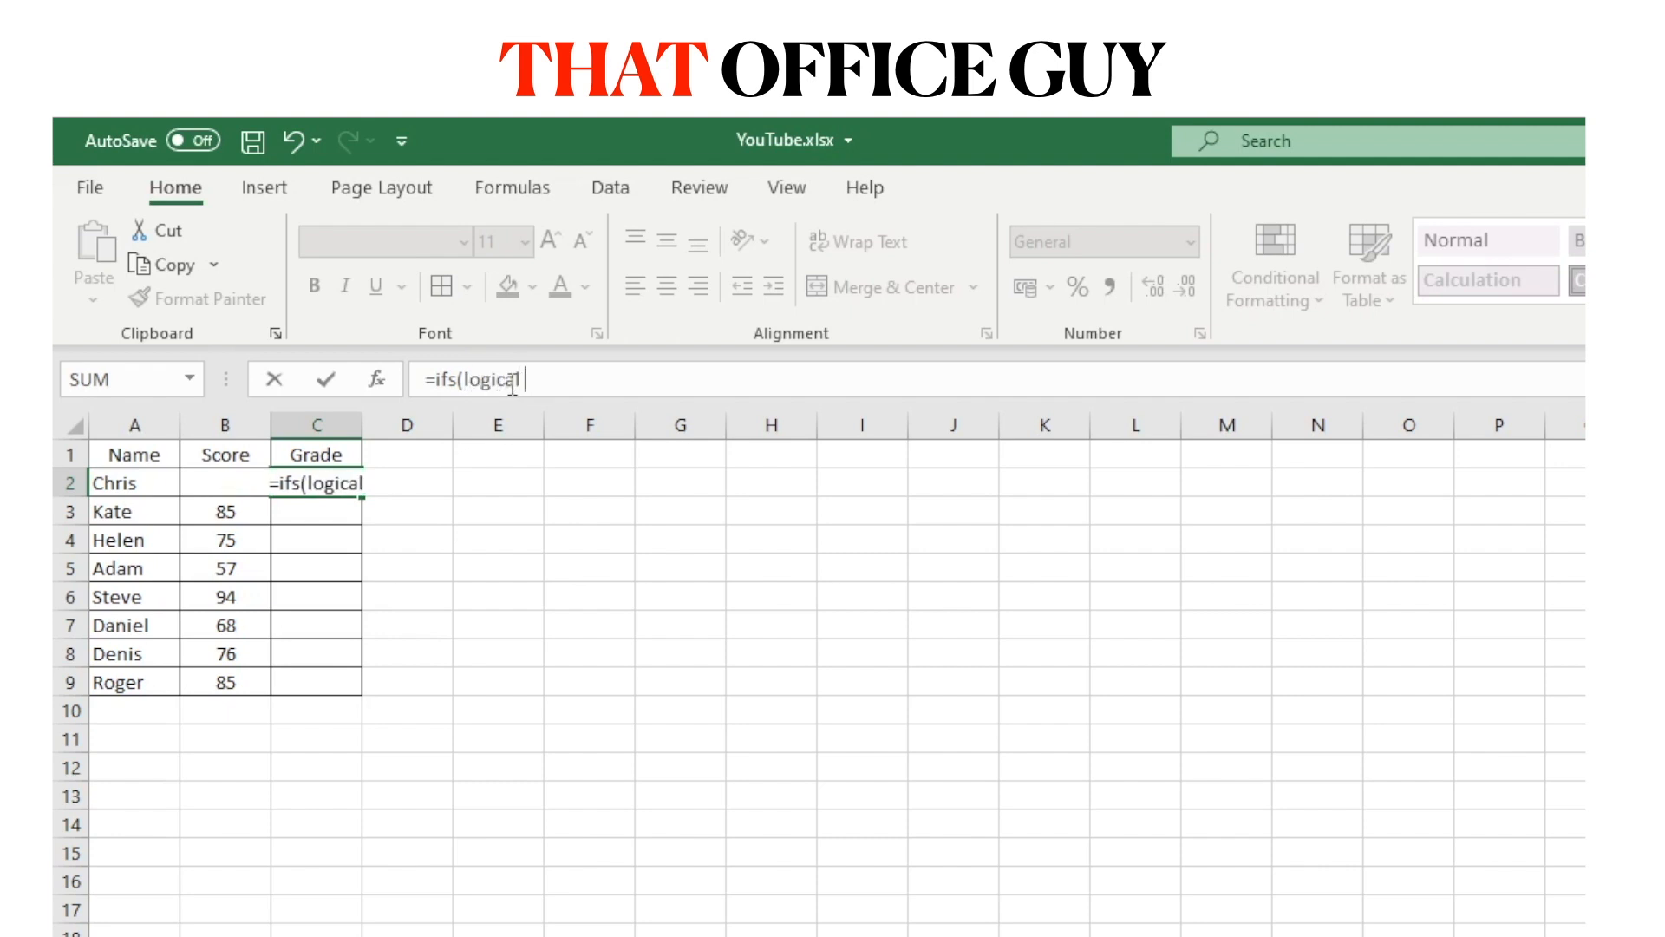
type(",")
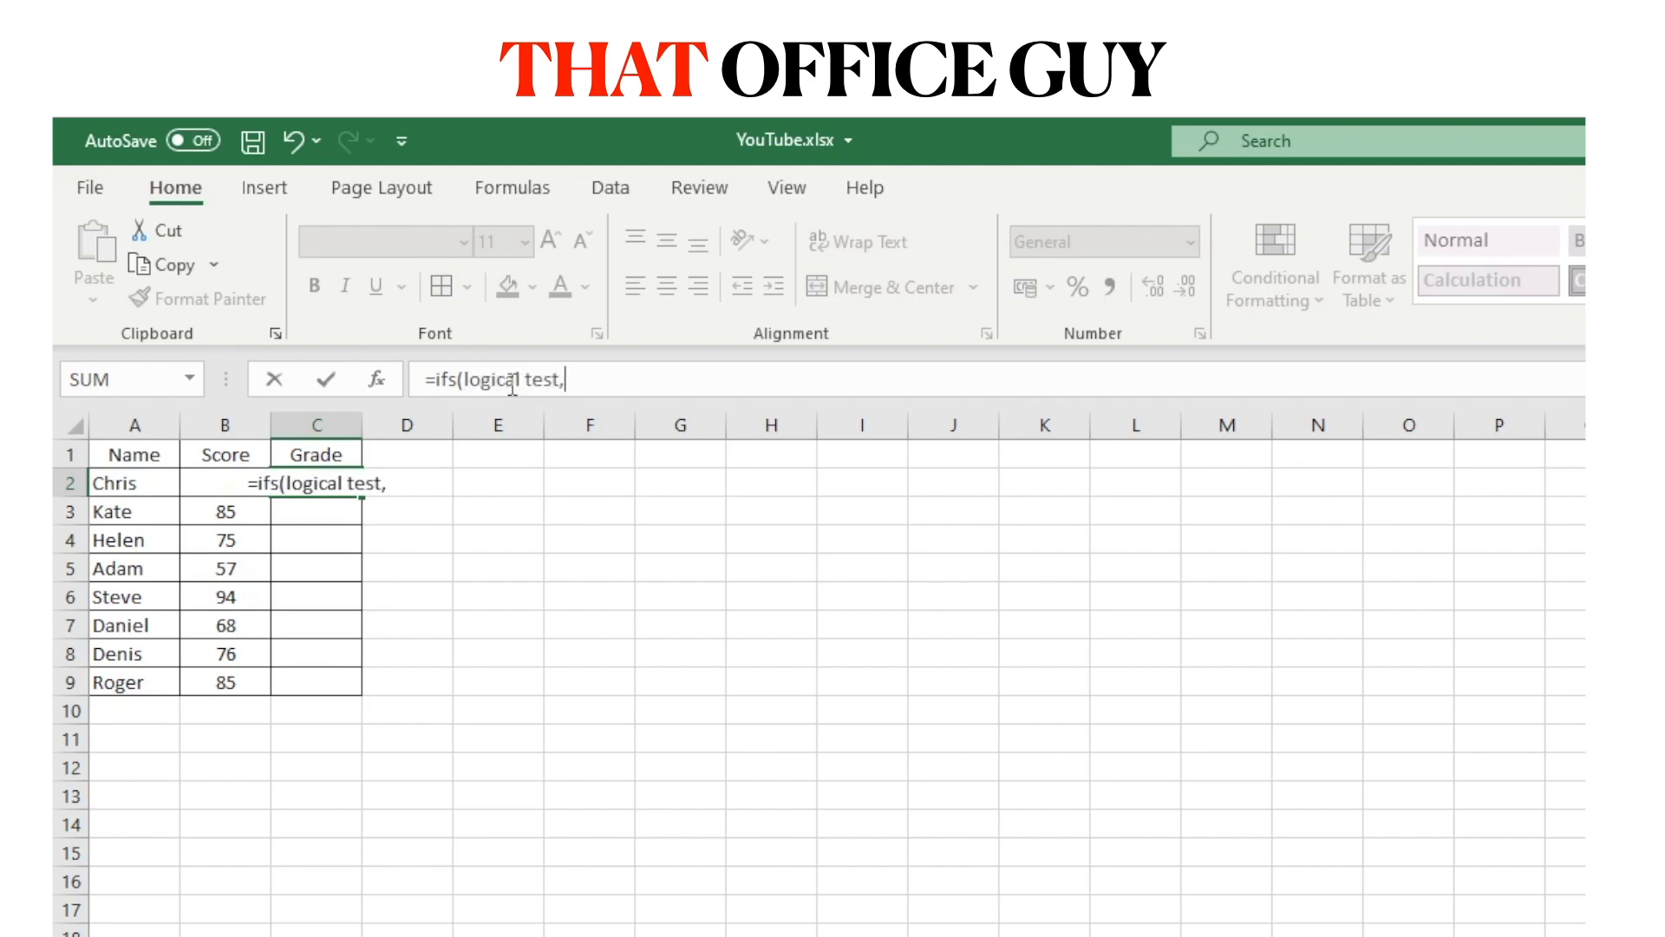
type(" if t")
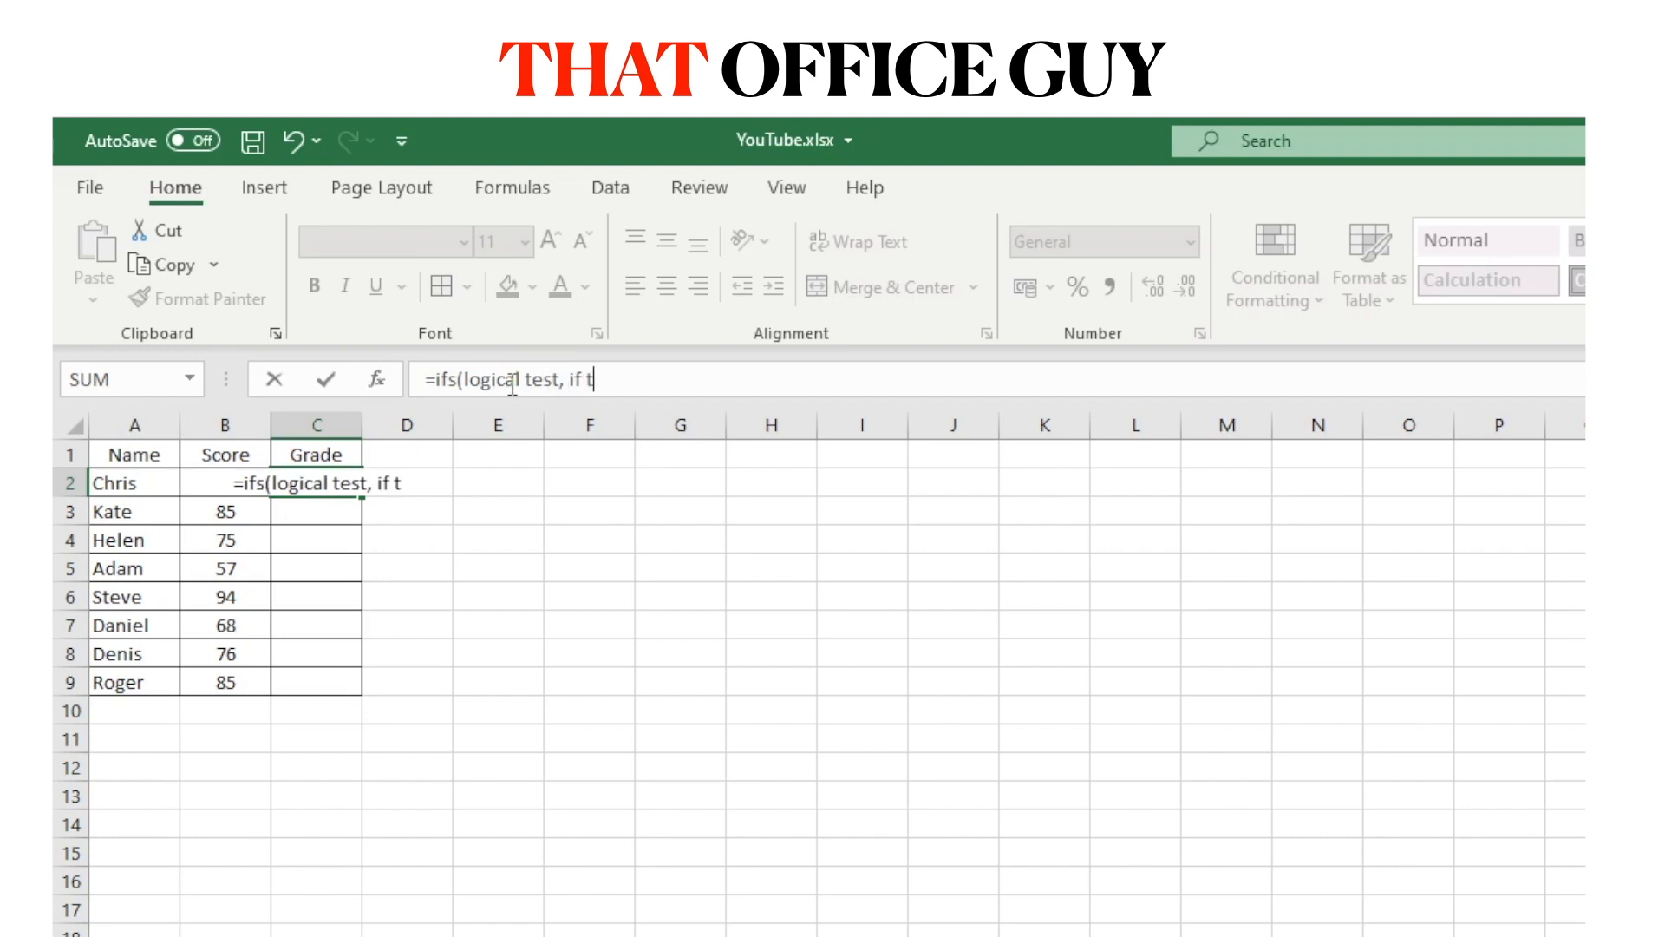
type("rue)")
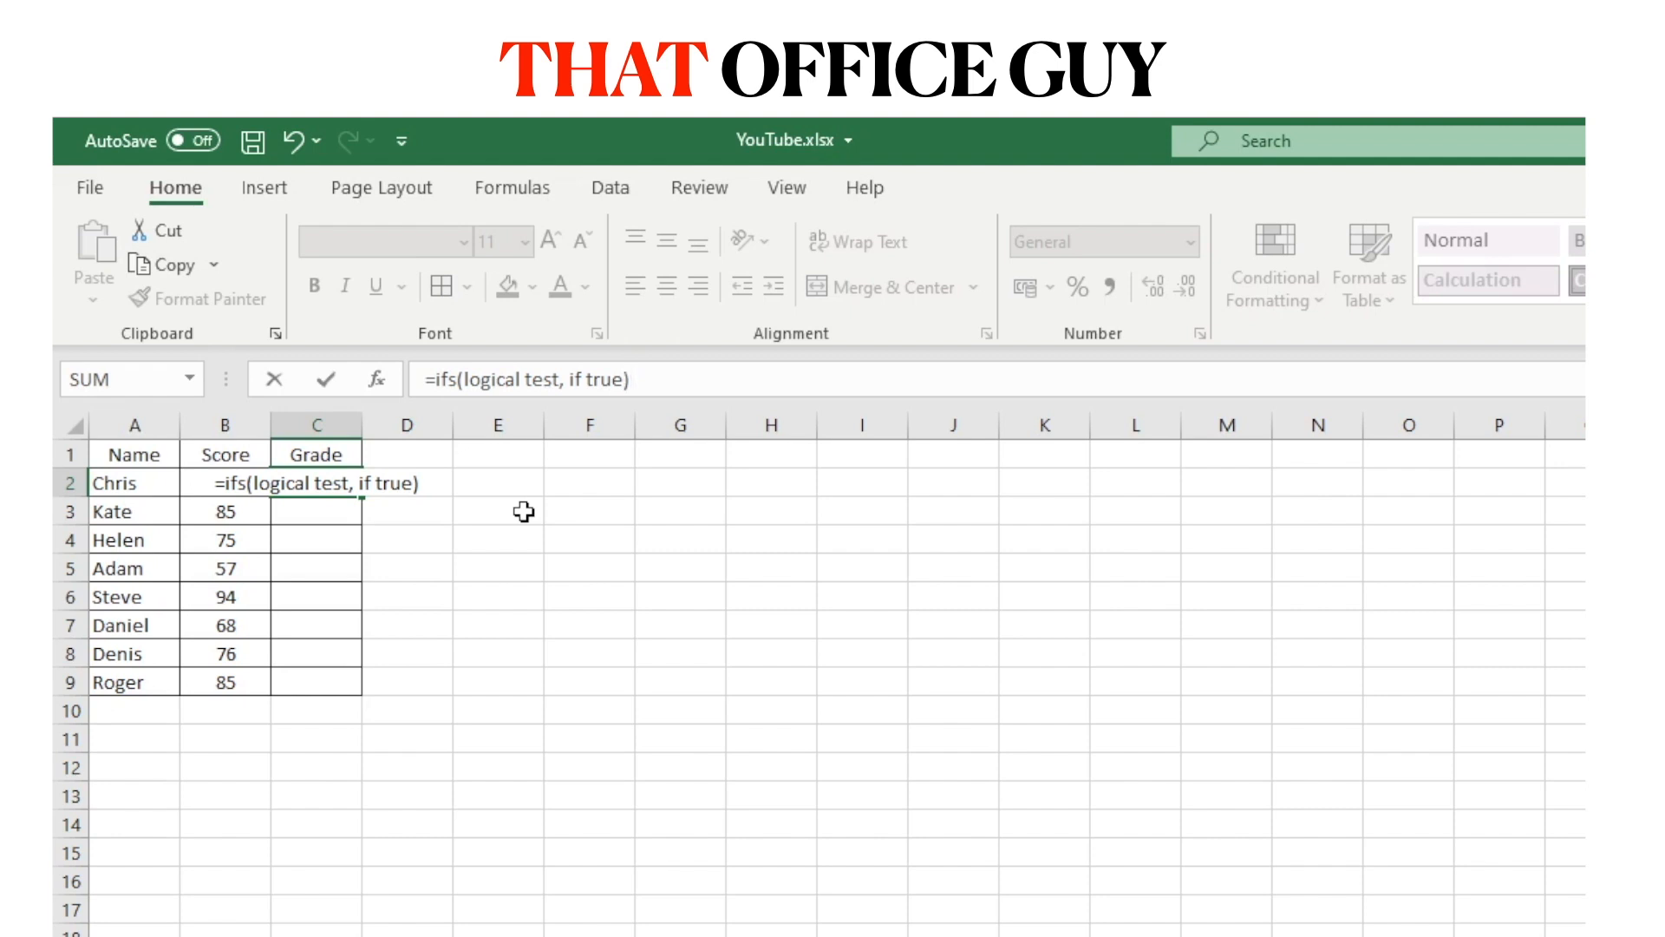
key("BackSpace")
key("BackSpace")
key("BackSpace")
key("BackSpace")
key("BackSpace")
key("BackSpace")
key("BackSpace")
key("BackSpace")
key("BackSpace")
key("BackSpace")
key("BackSpace")
key("BackSpace")
key("BackSpace")
key("BackSpace")
key("BackSpace")
key("BackSpace")
key("BackSpace")
key("BackSpace")
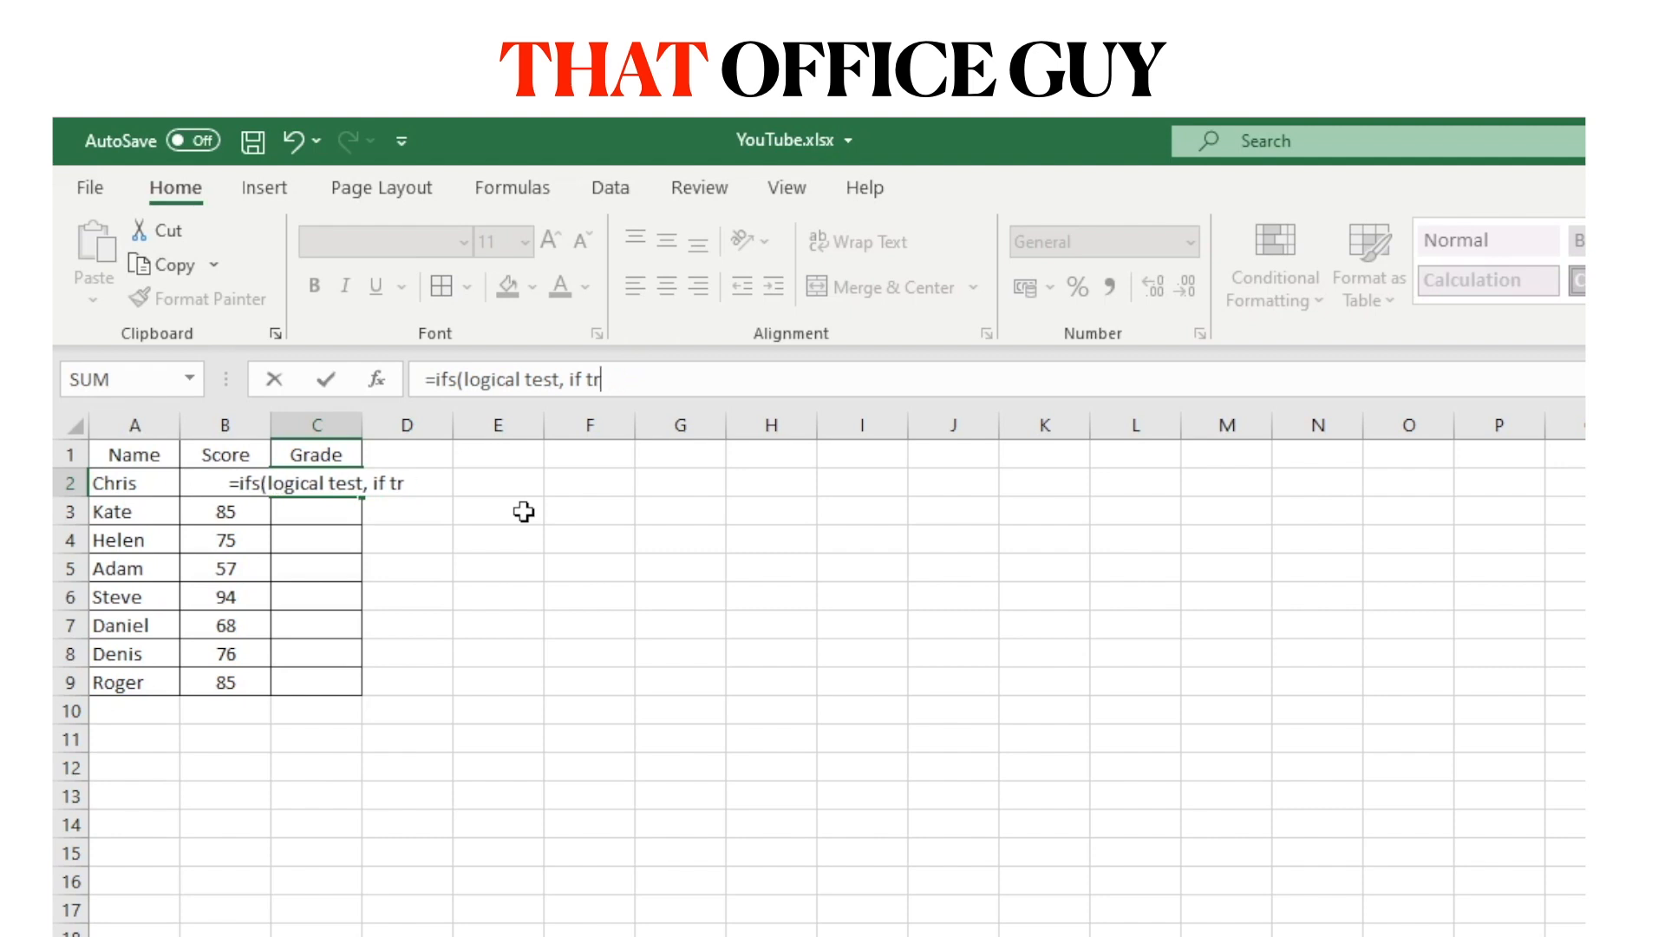
key("BackSpace")
key("BackSpace")
key("BackSpace")
key("BackSpace")
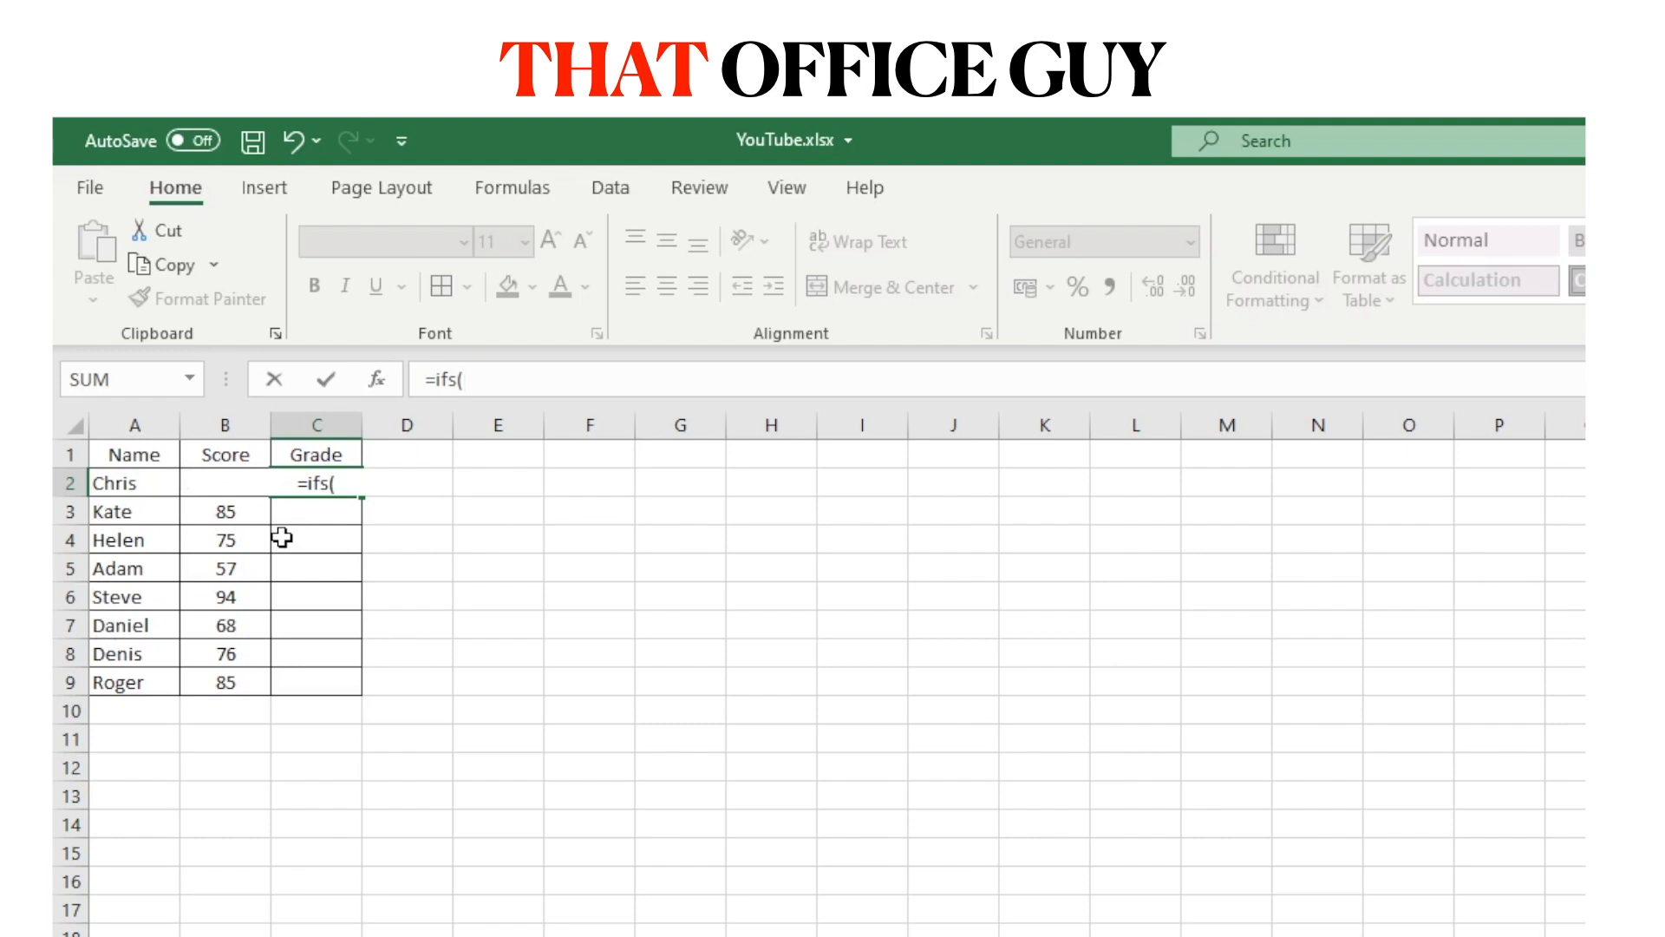
Complete C2's IFS with B2 thresholds 90 "A", 80 "B", 70 "C", 60 "D", fixing lowercase c.
key("Left")
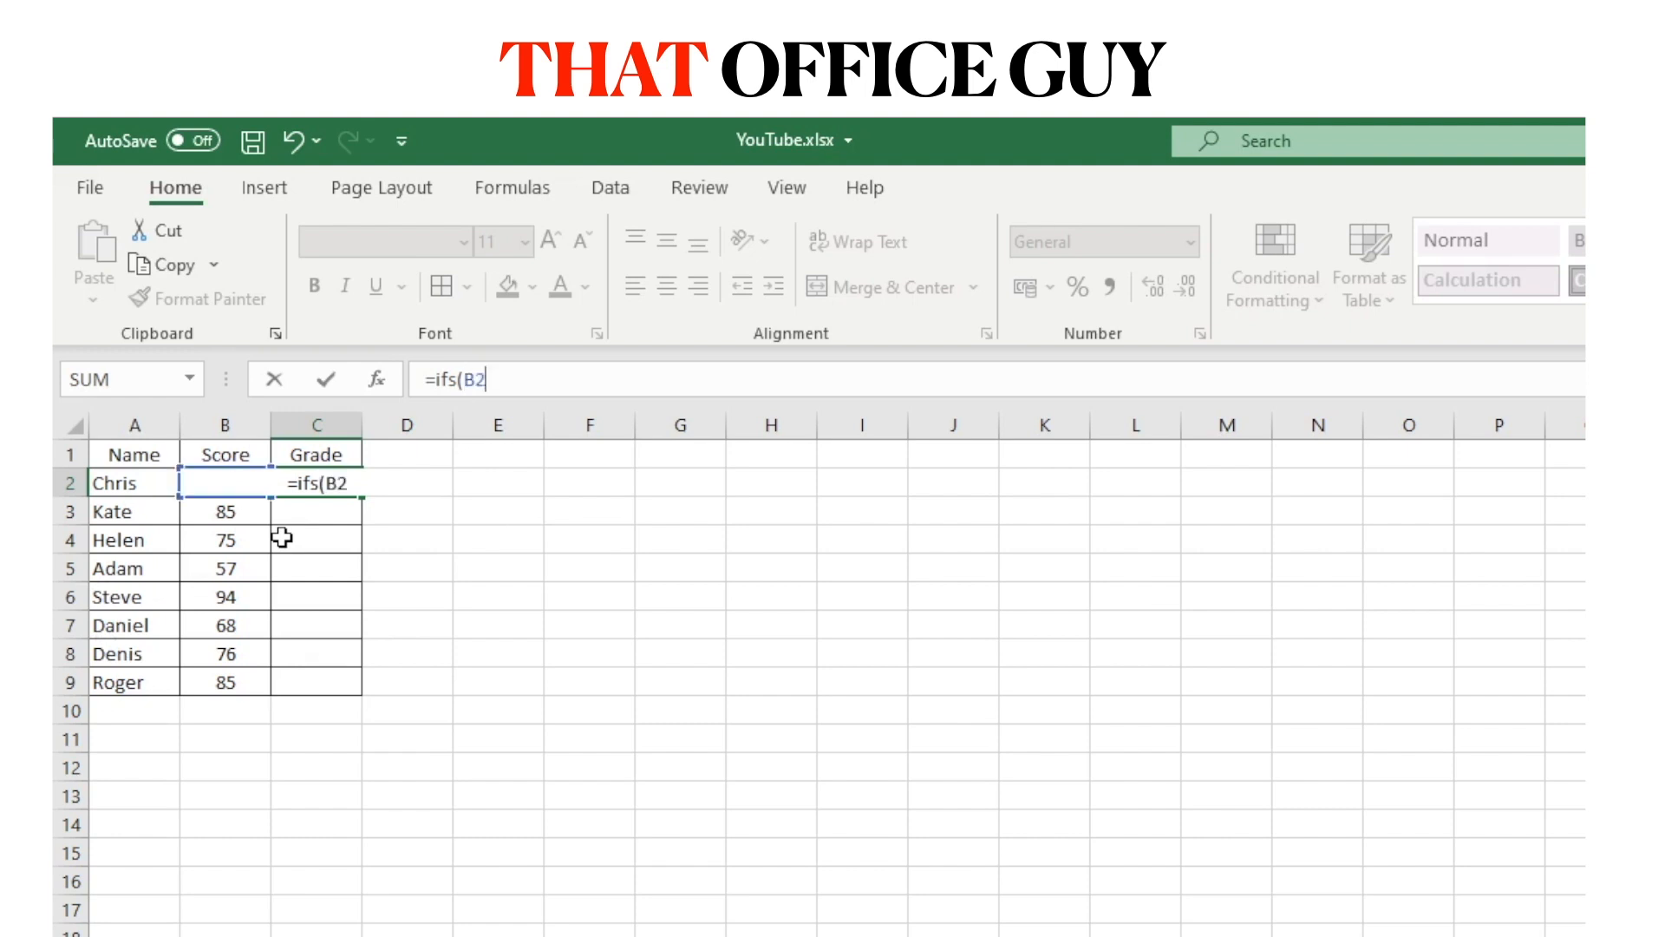
type(">=90,")
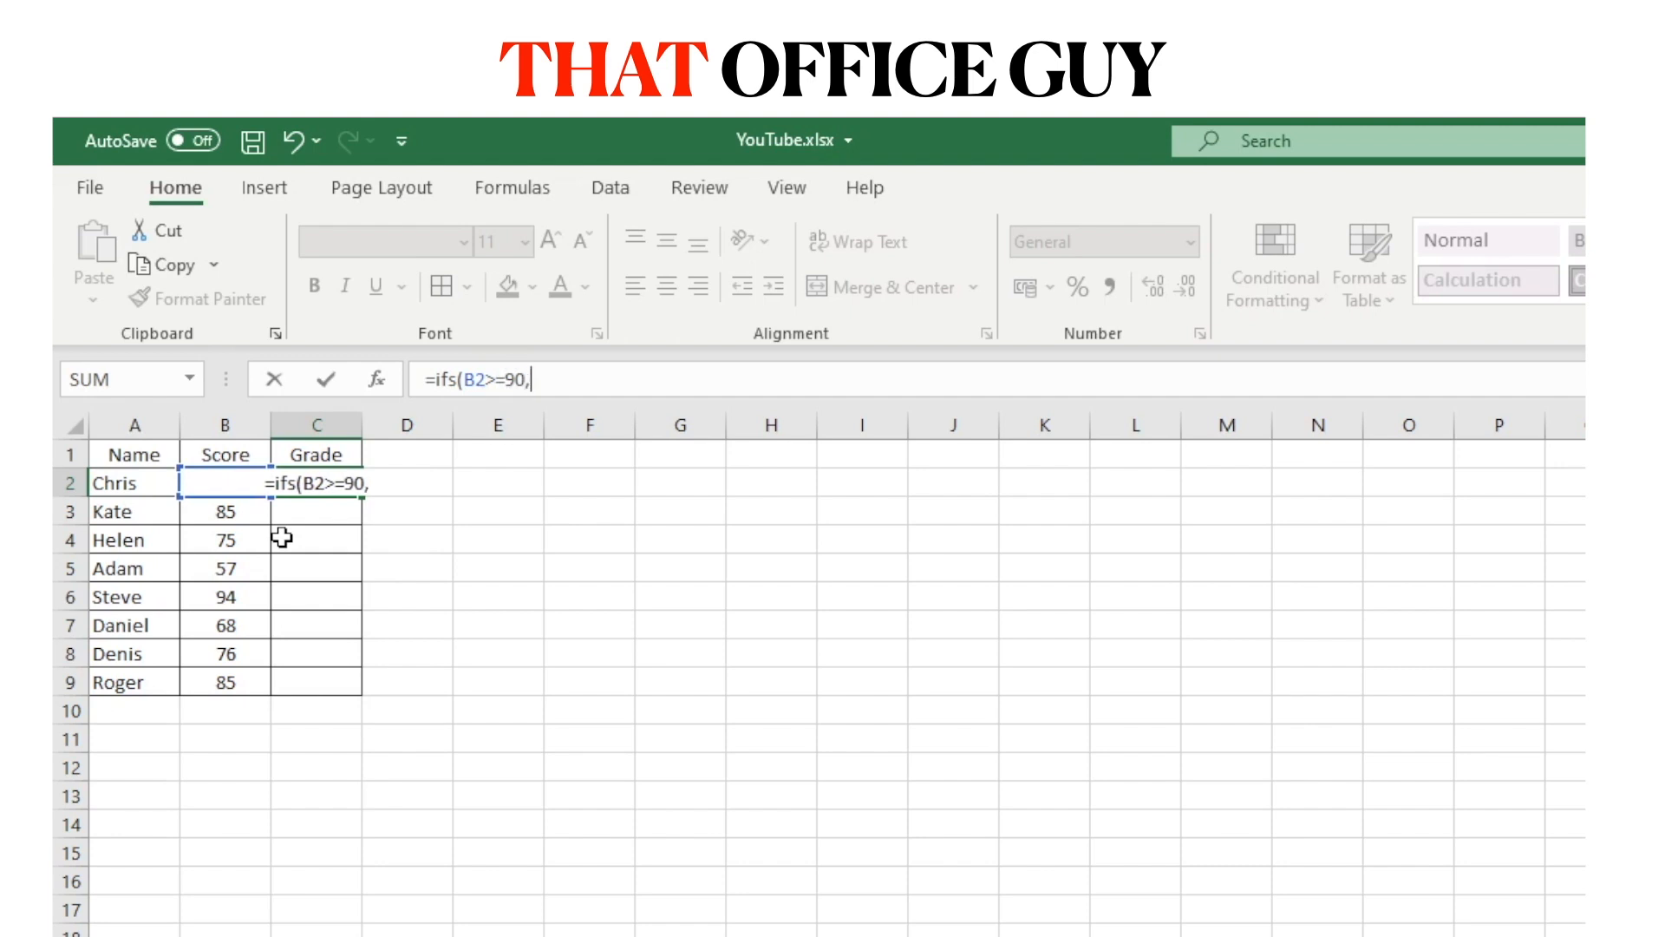
type("\"A\"")
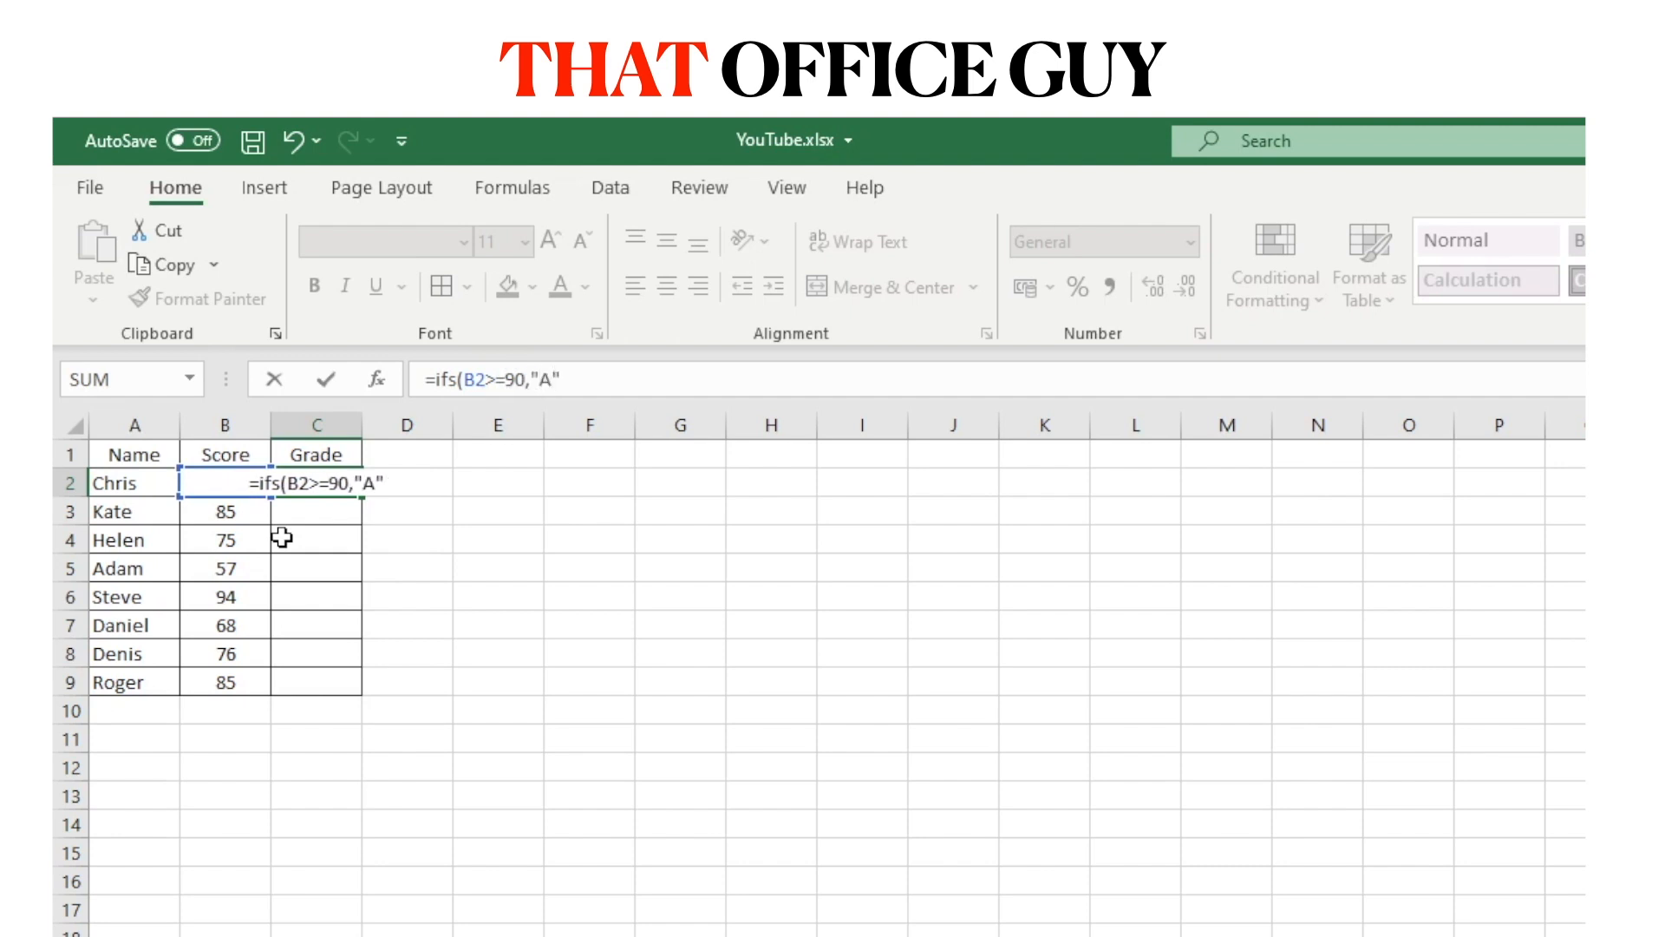
type(",")
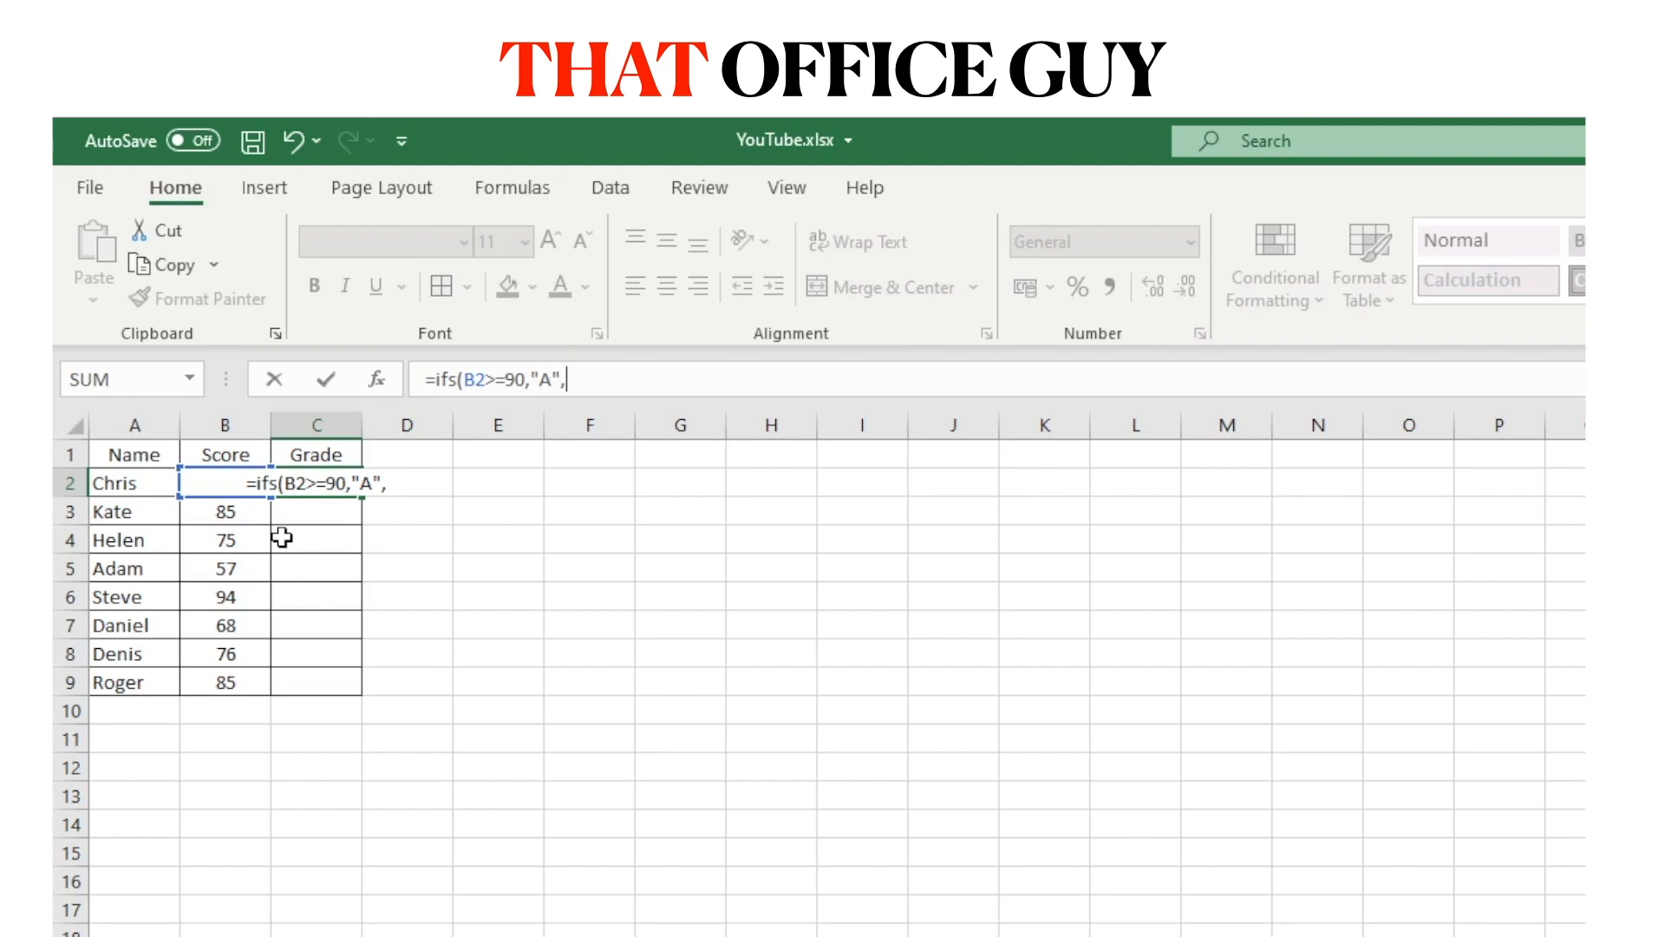
type("B2>=80,")
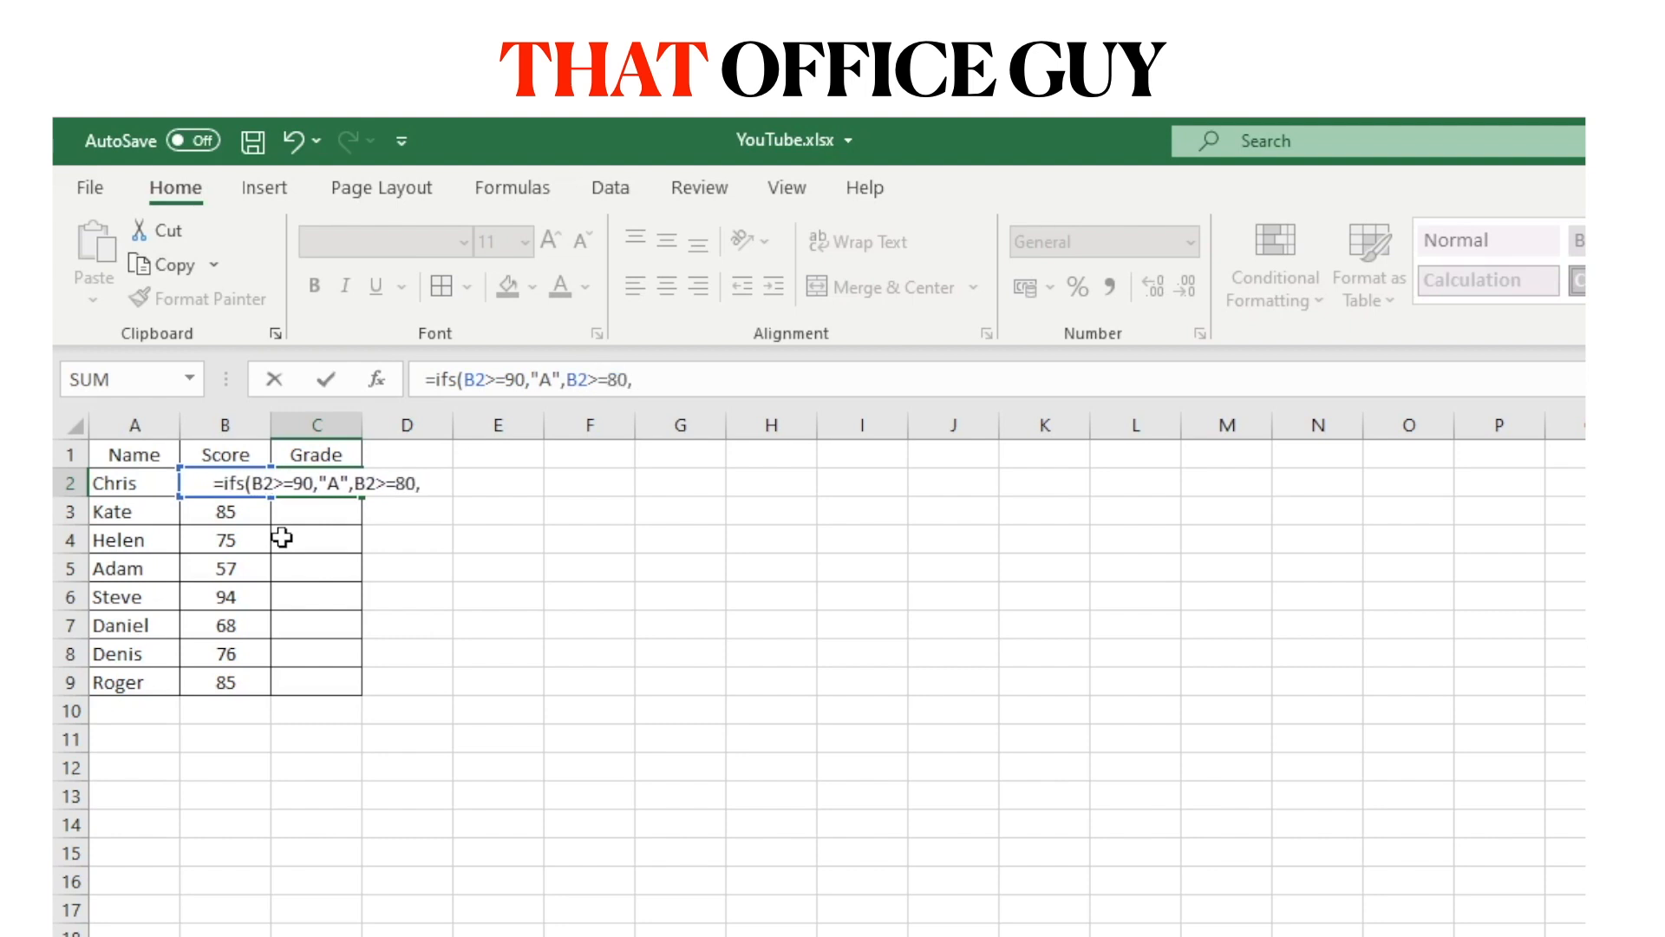
type("\"B\",")
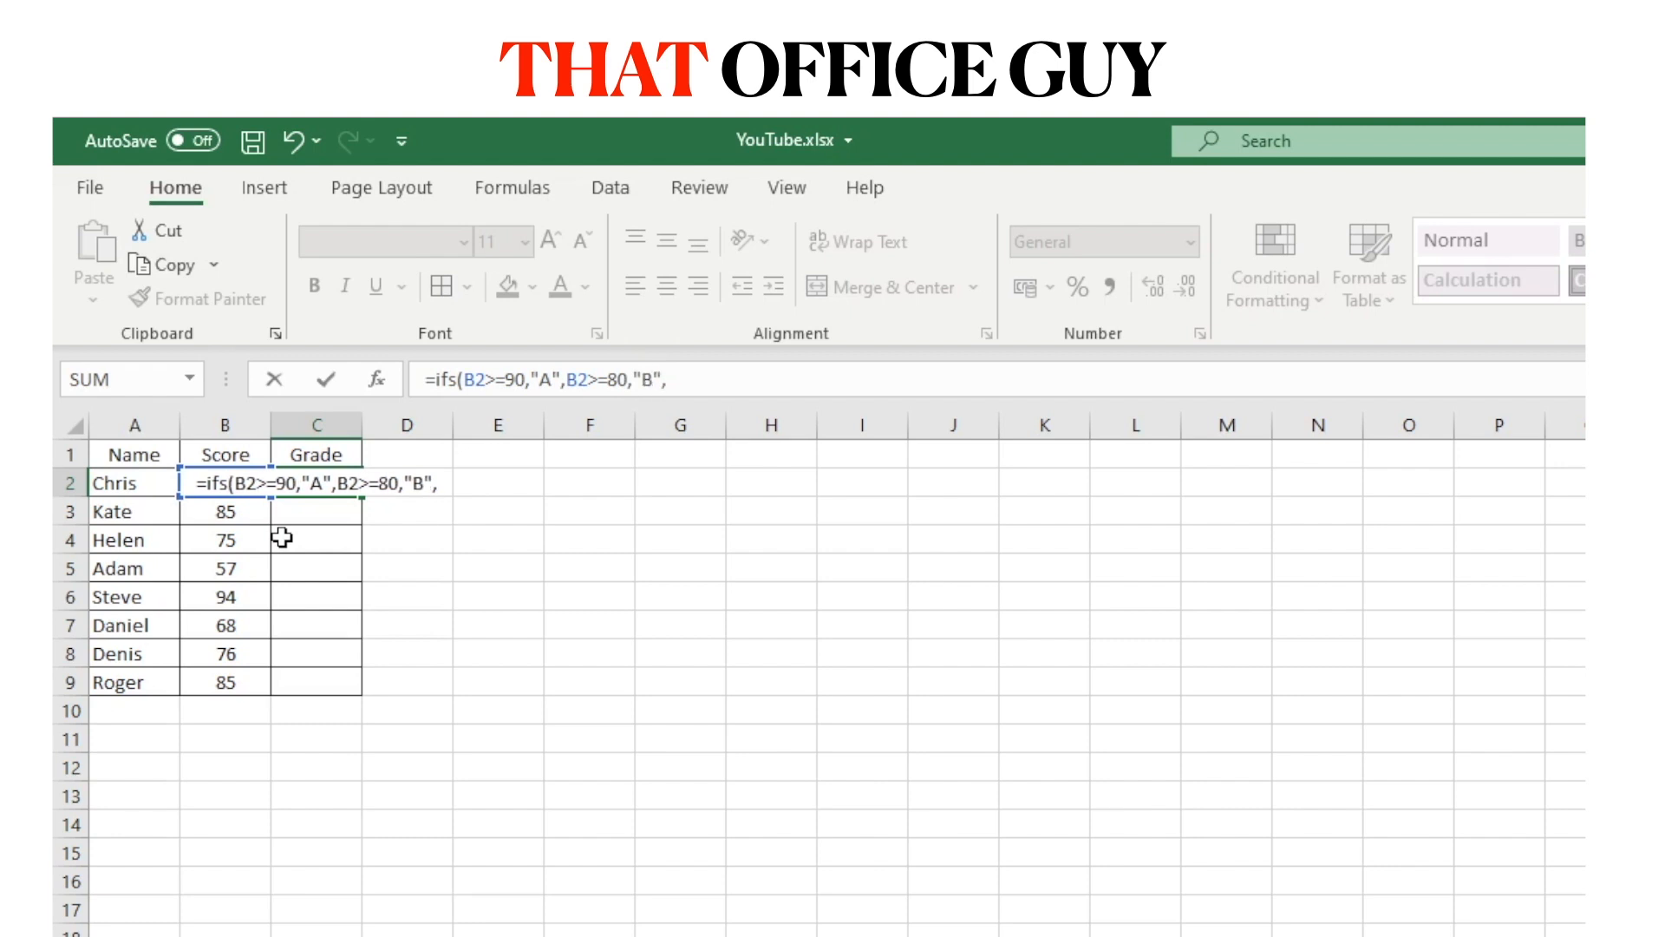
type("B2")
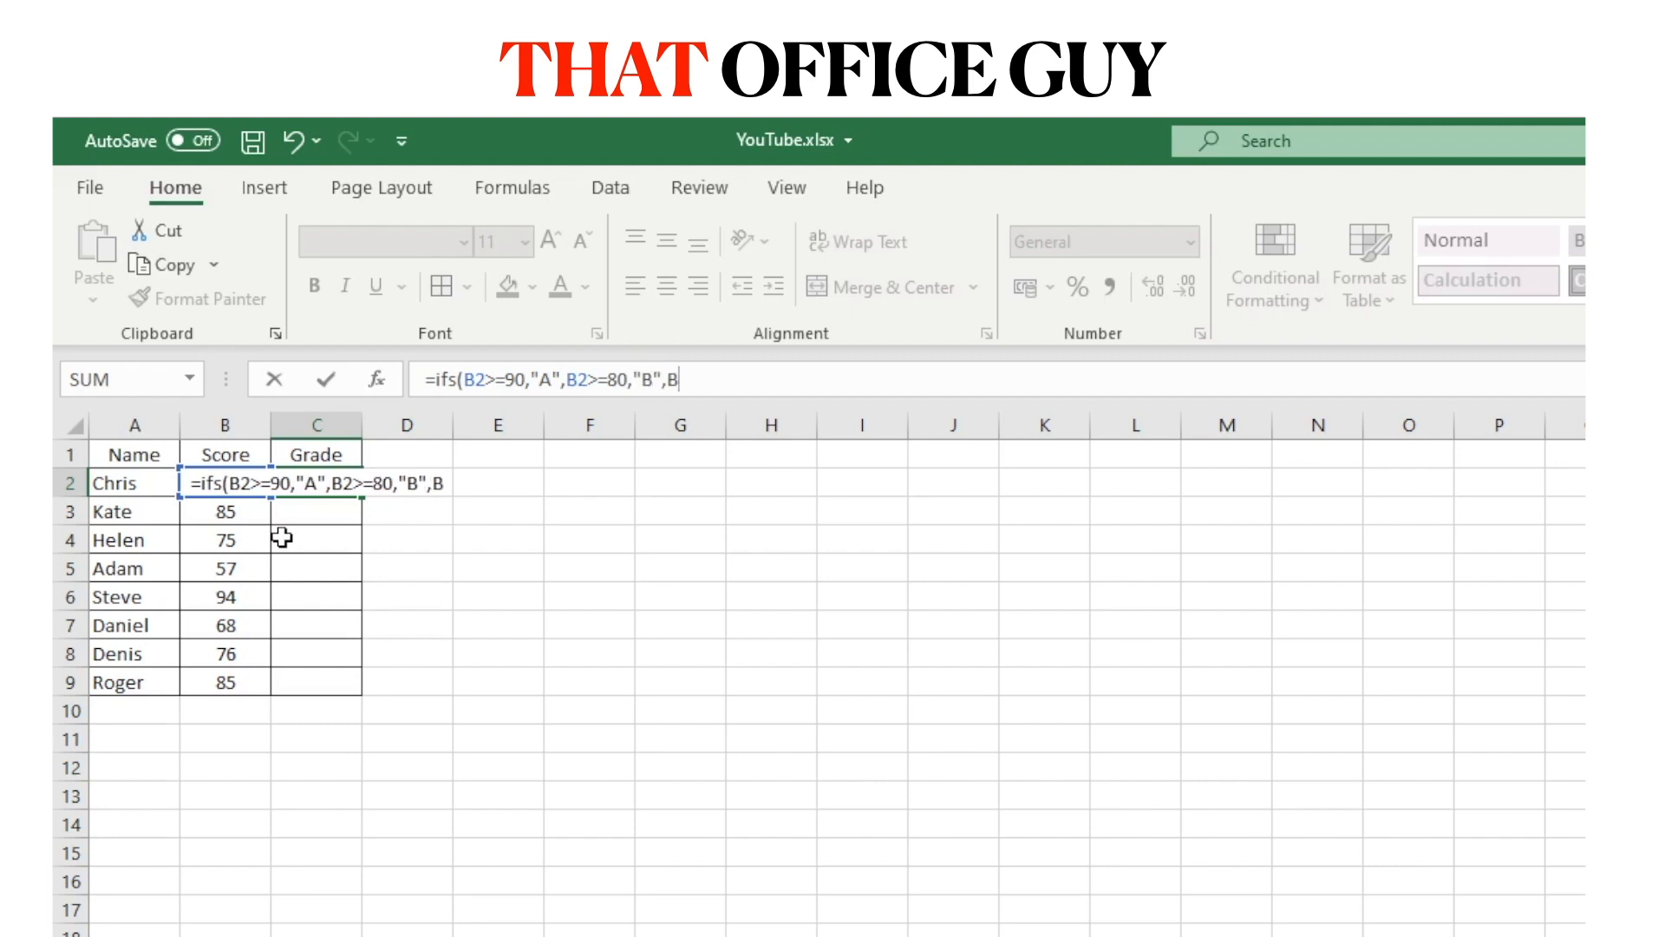
type(">=")
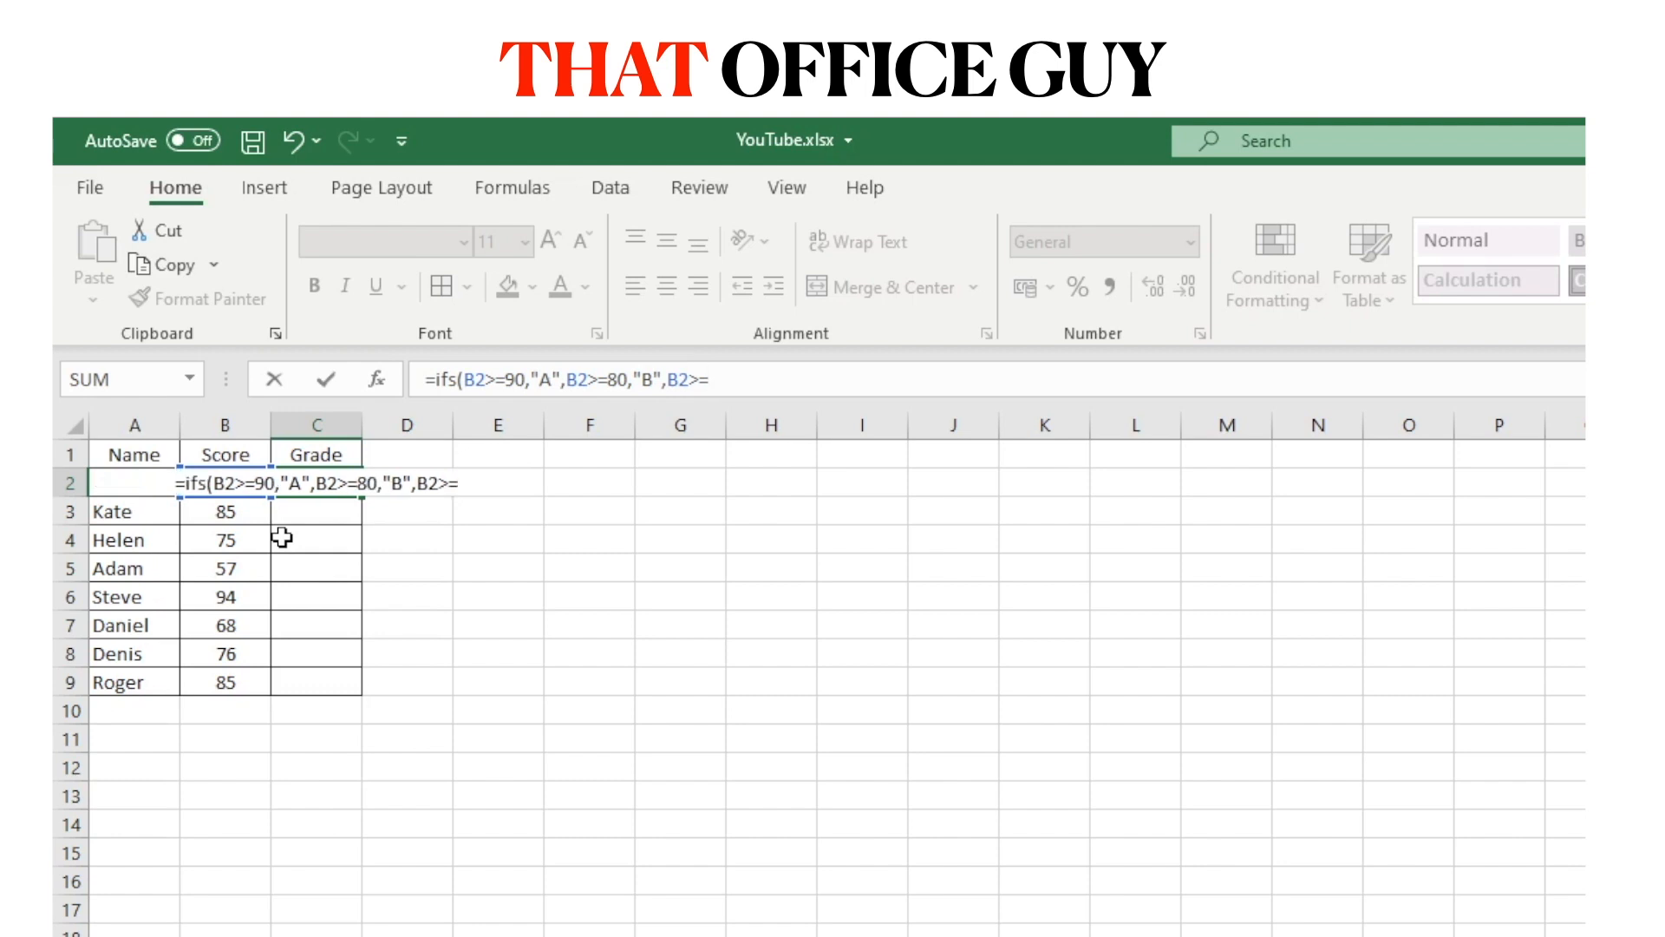
type("70,")
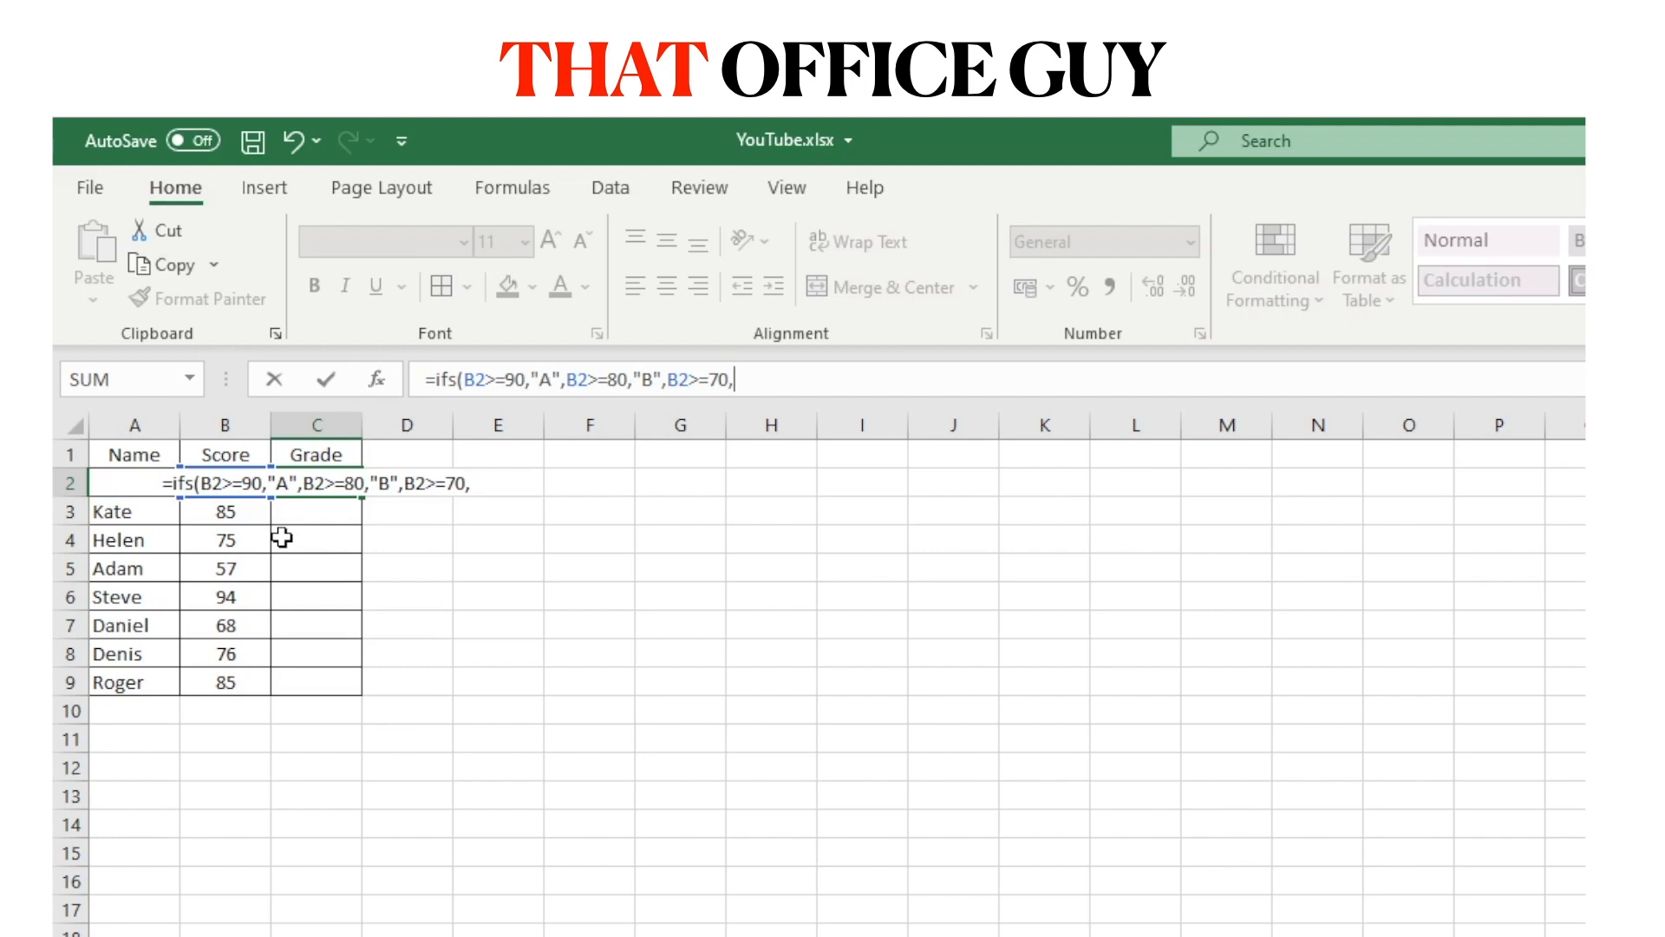
type("\"")
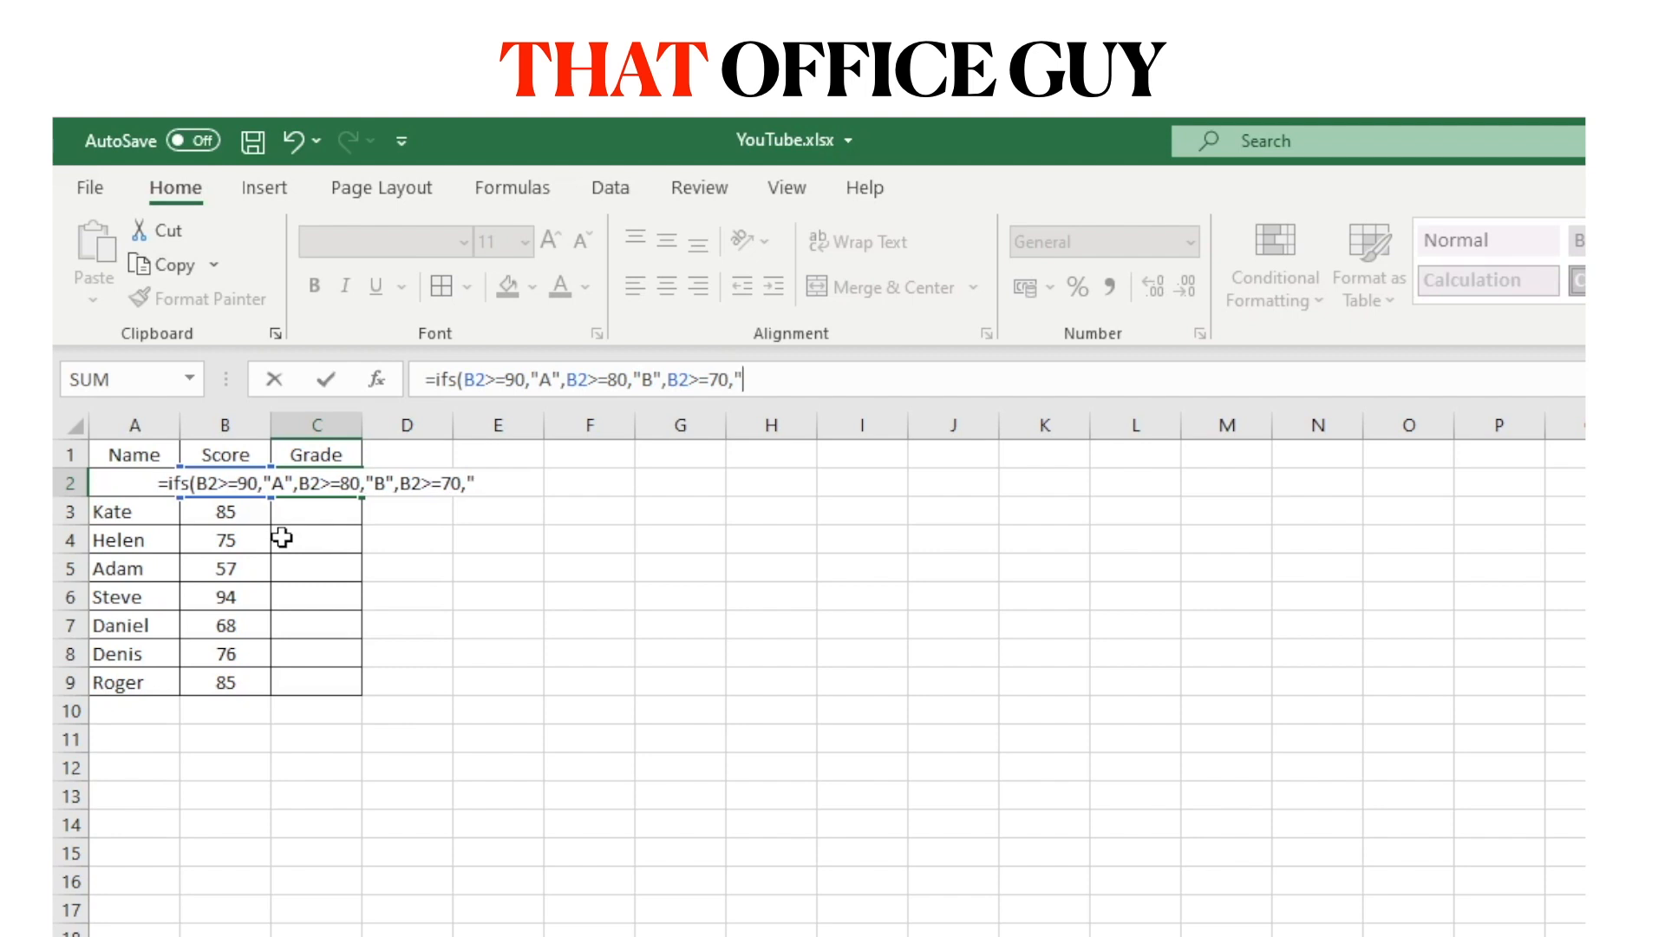
type("c\",")
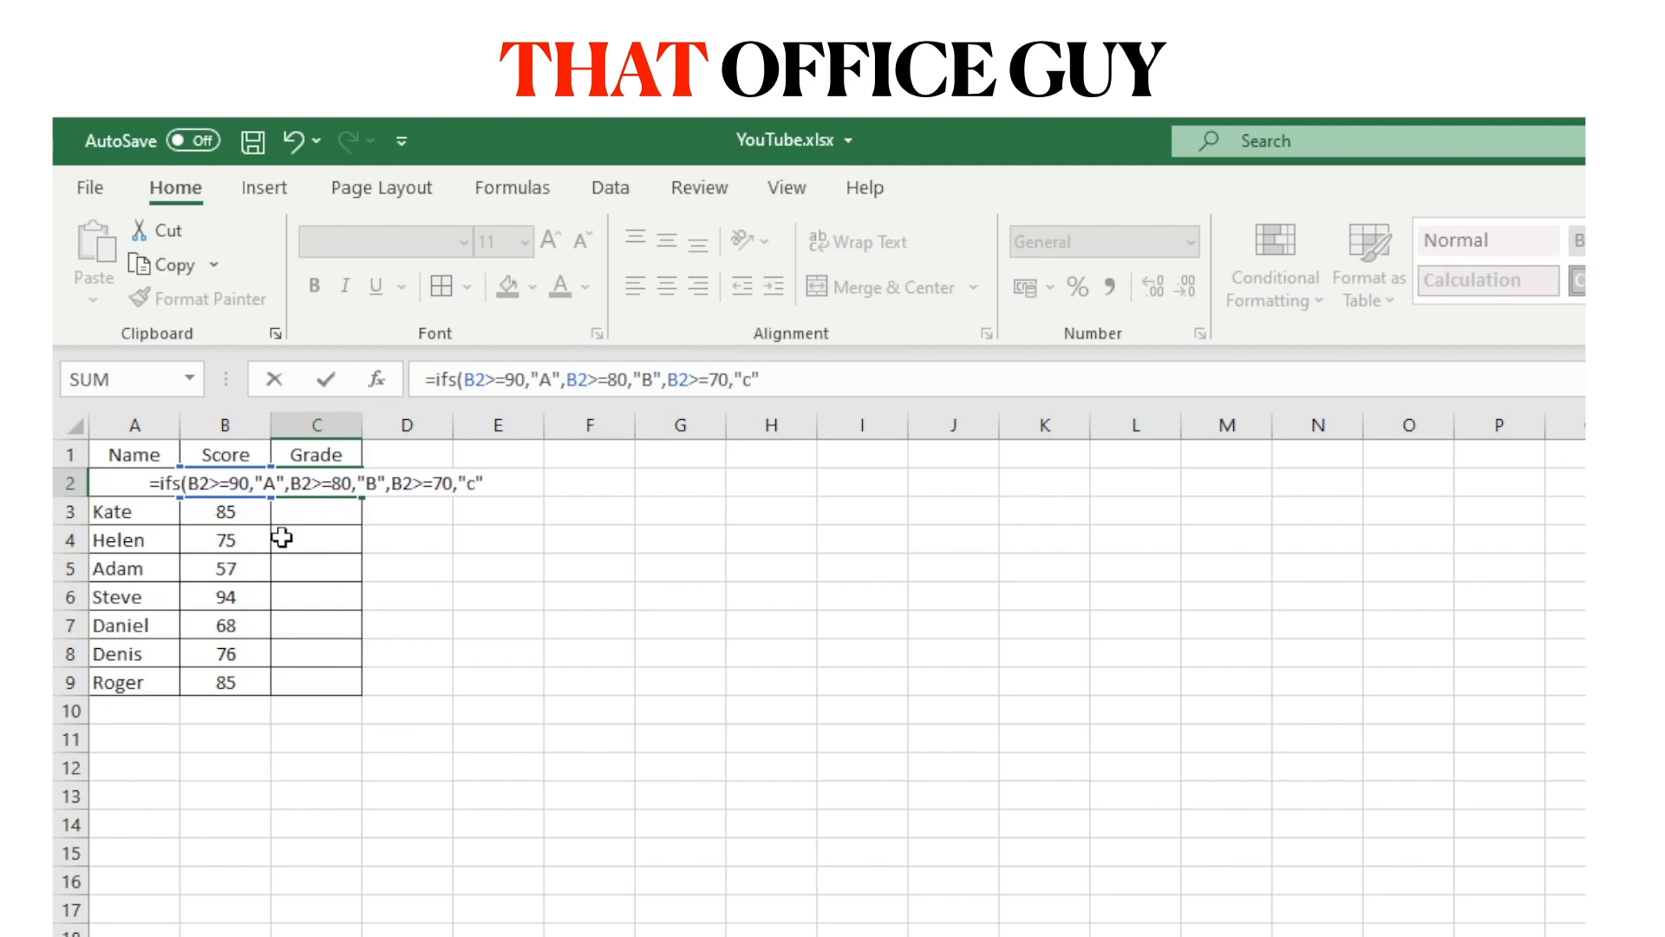
key("BackSpace")
key("BackSpace")
key("BackSpace")
type("C")
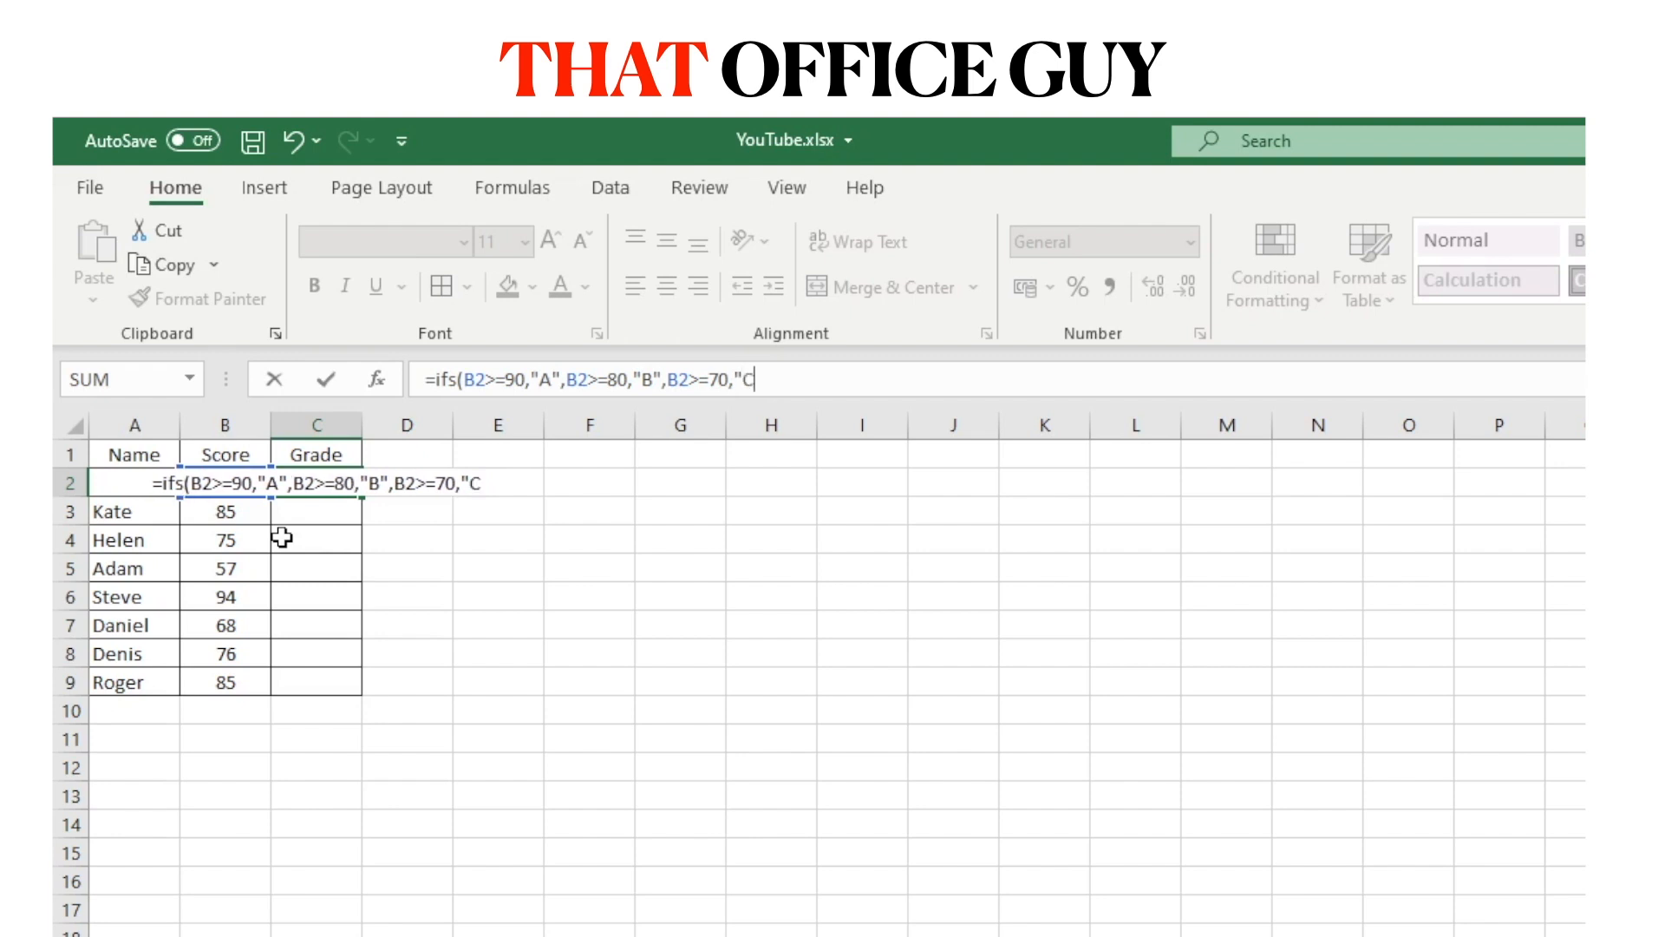
type("\",")
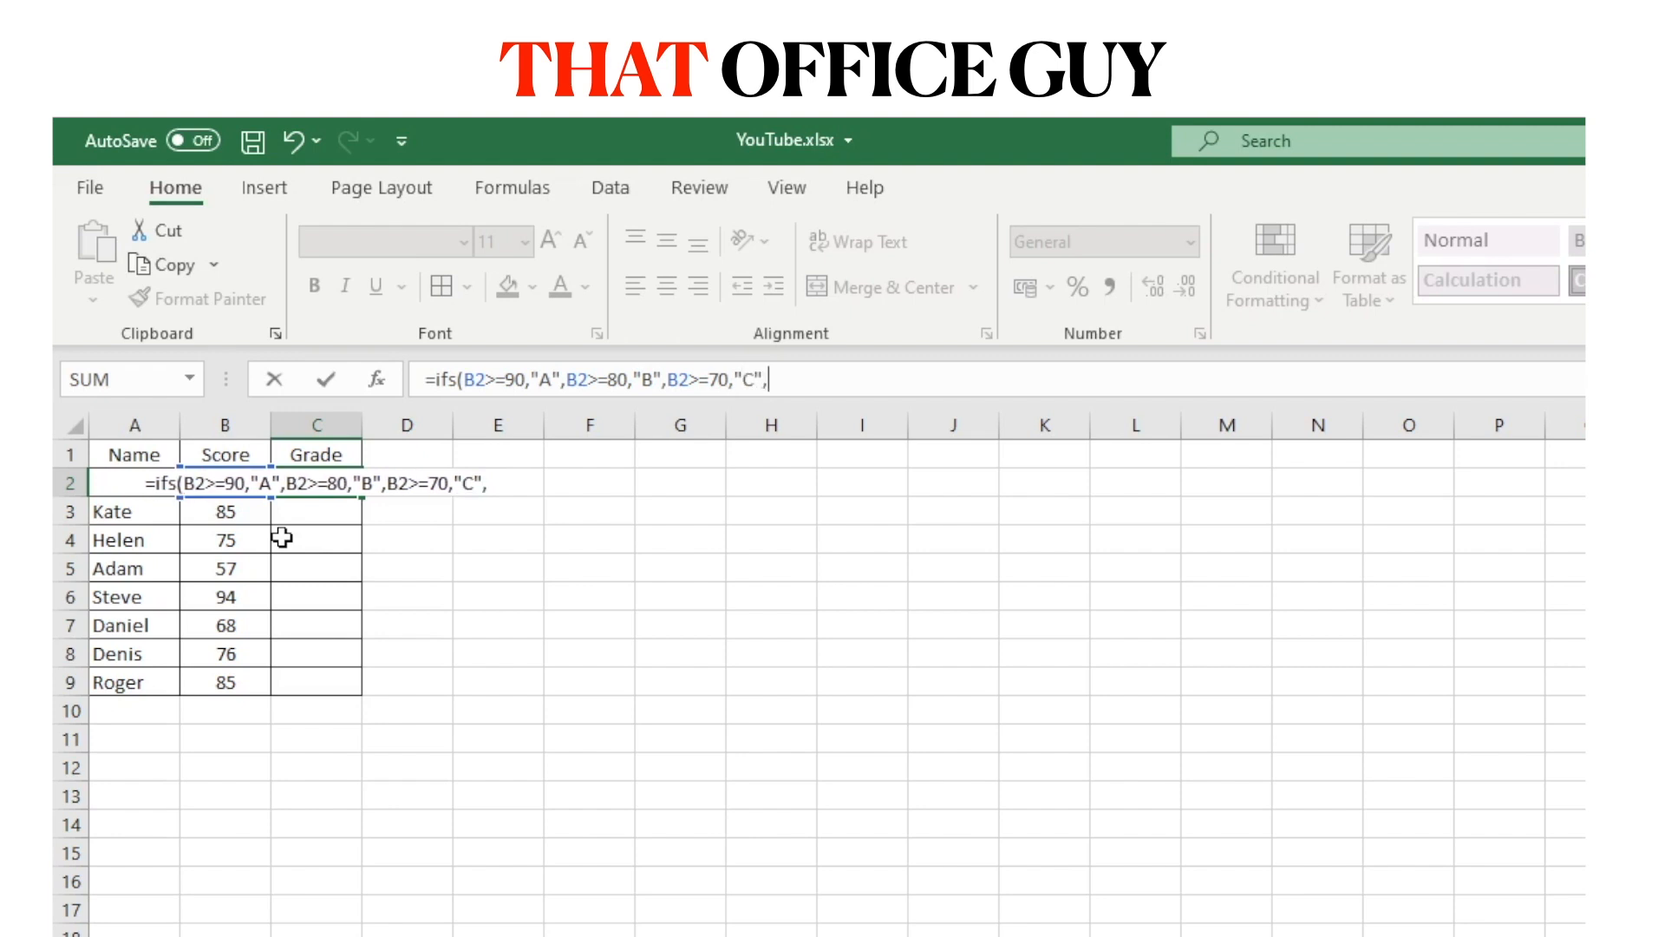
type("B2")
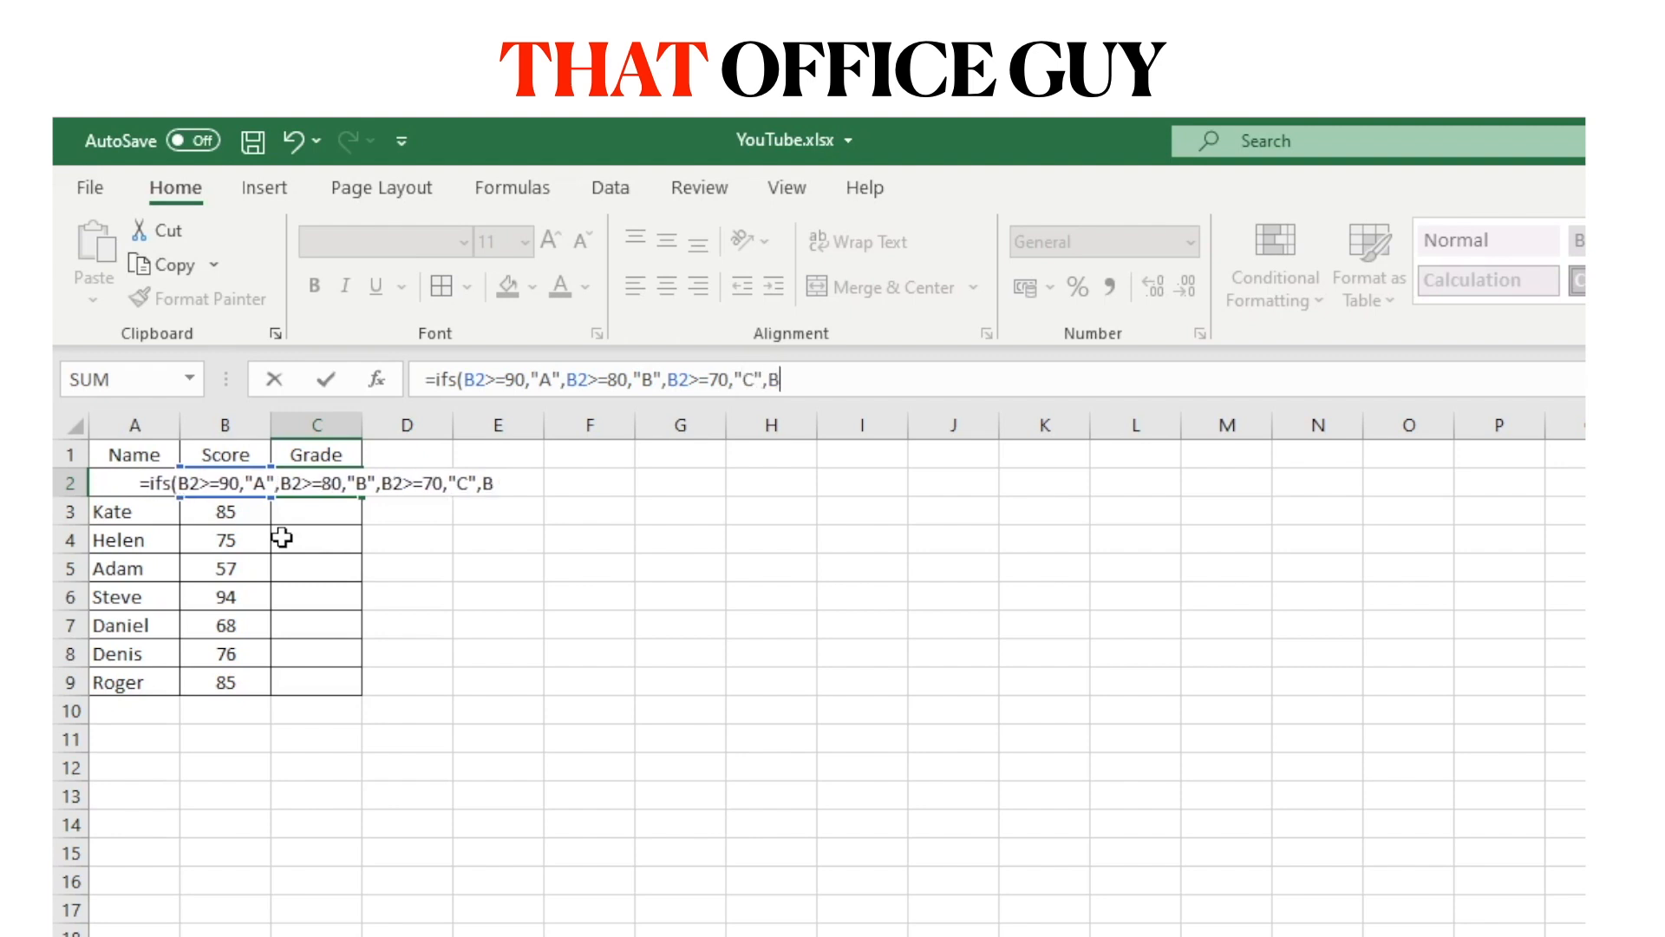
type(">=")
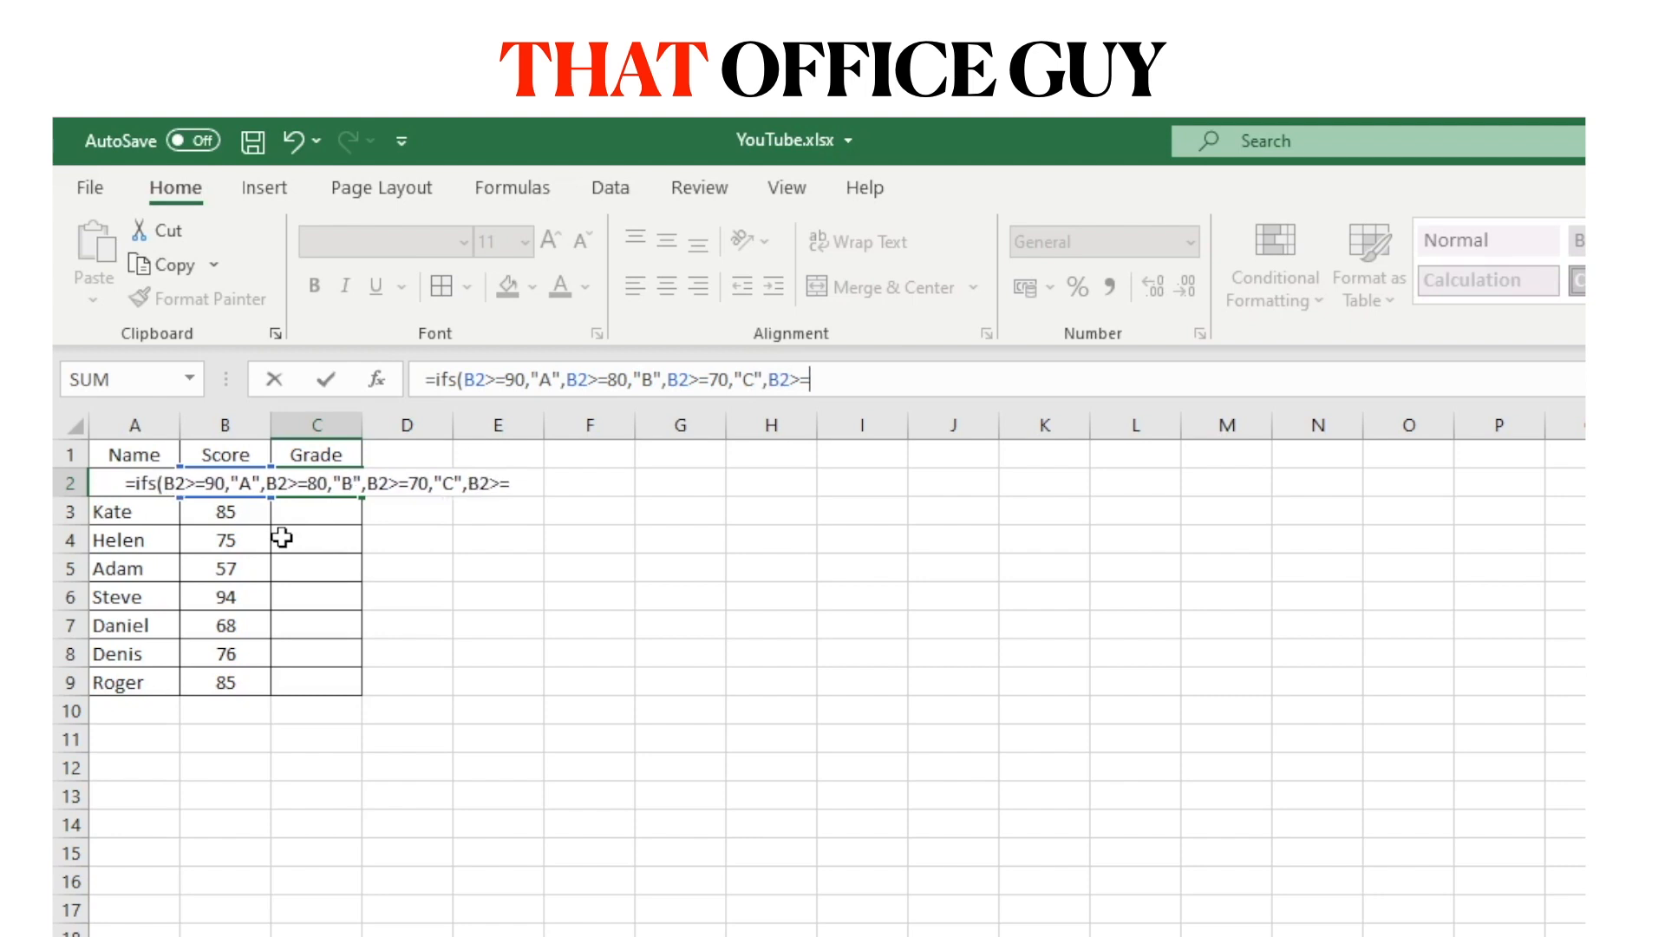
type("60,")
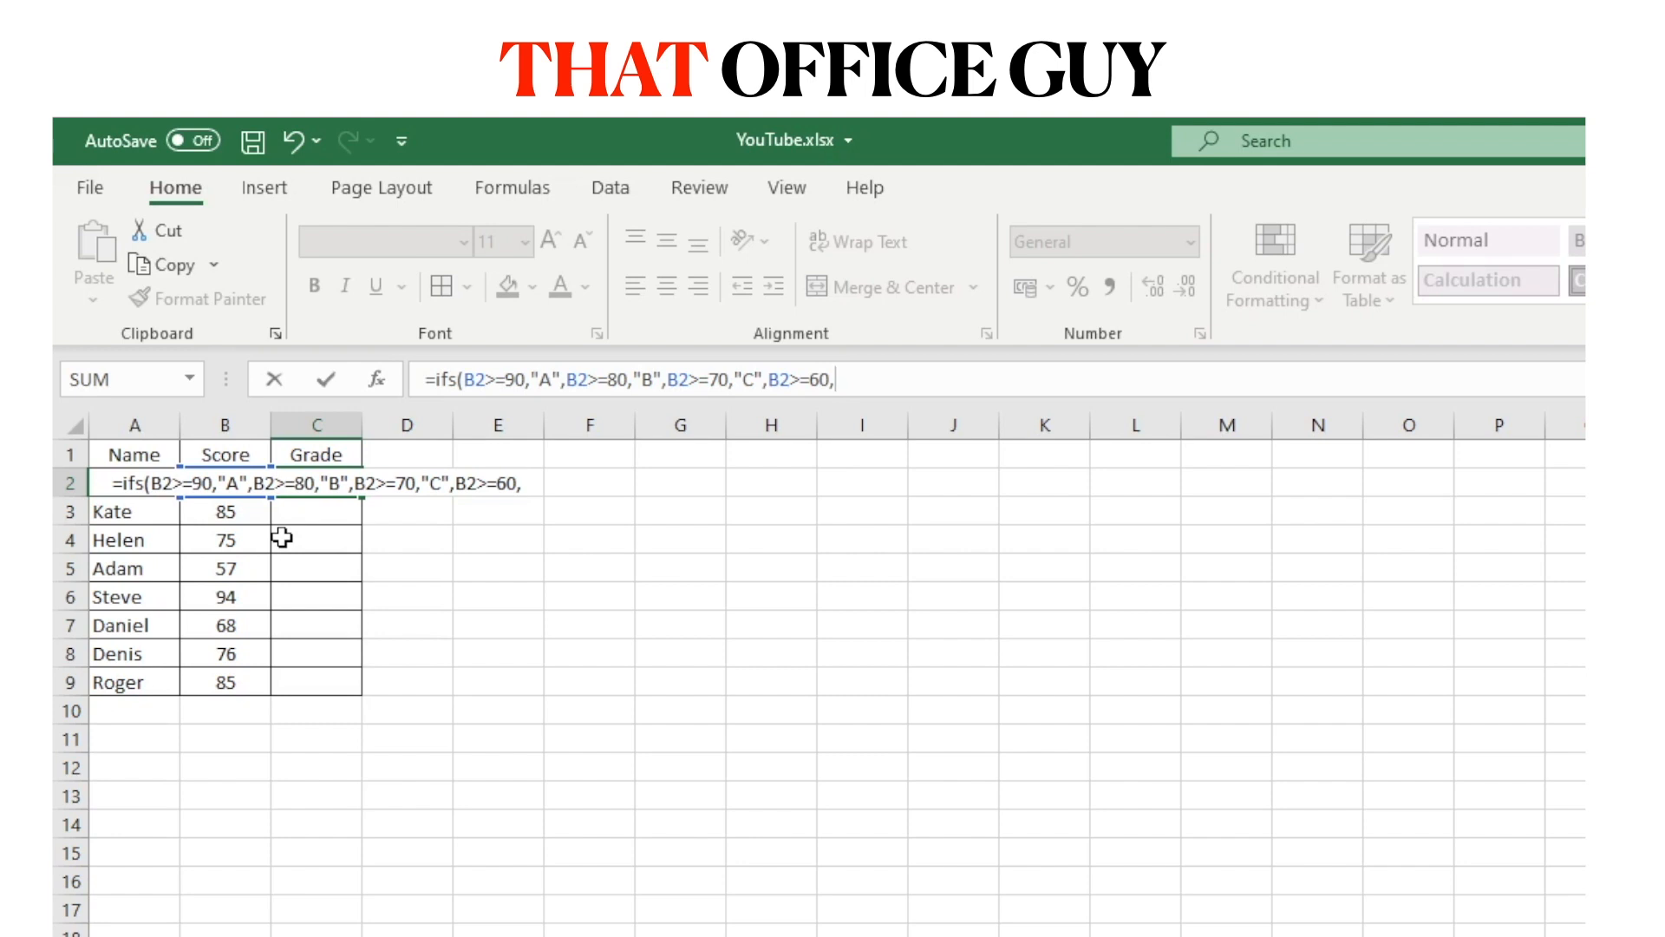
type("\"D")
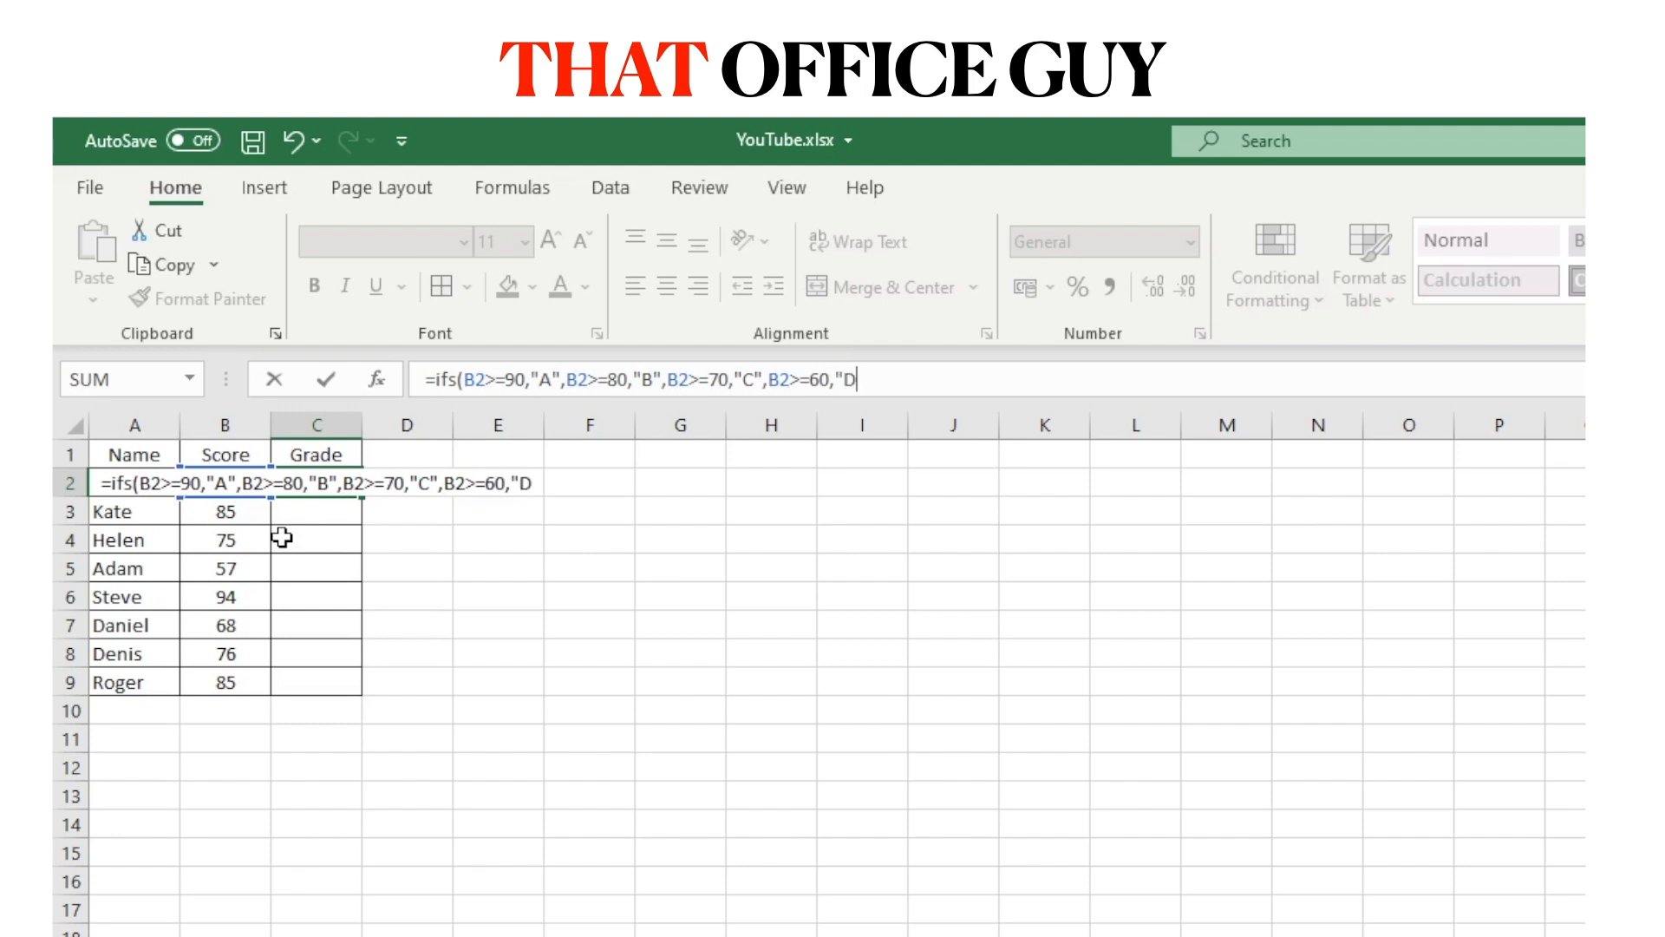
type("\"")
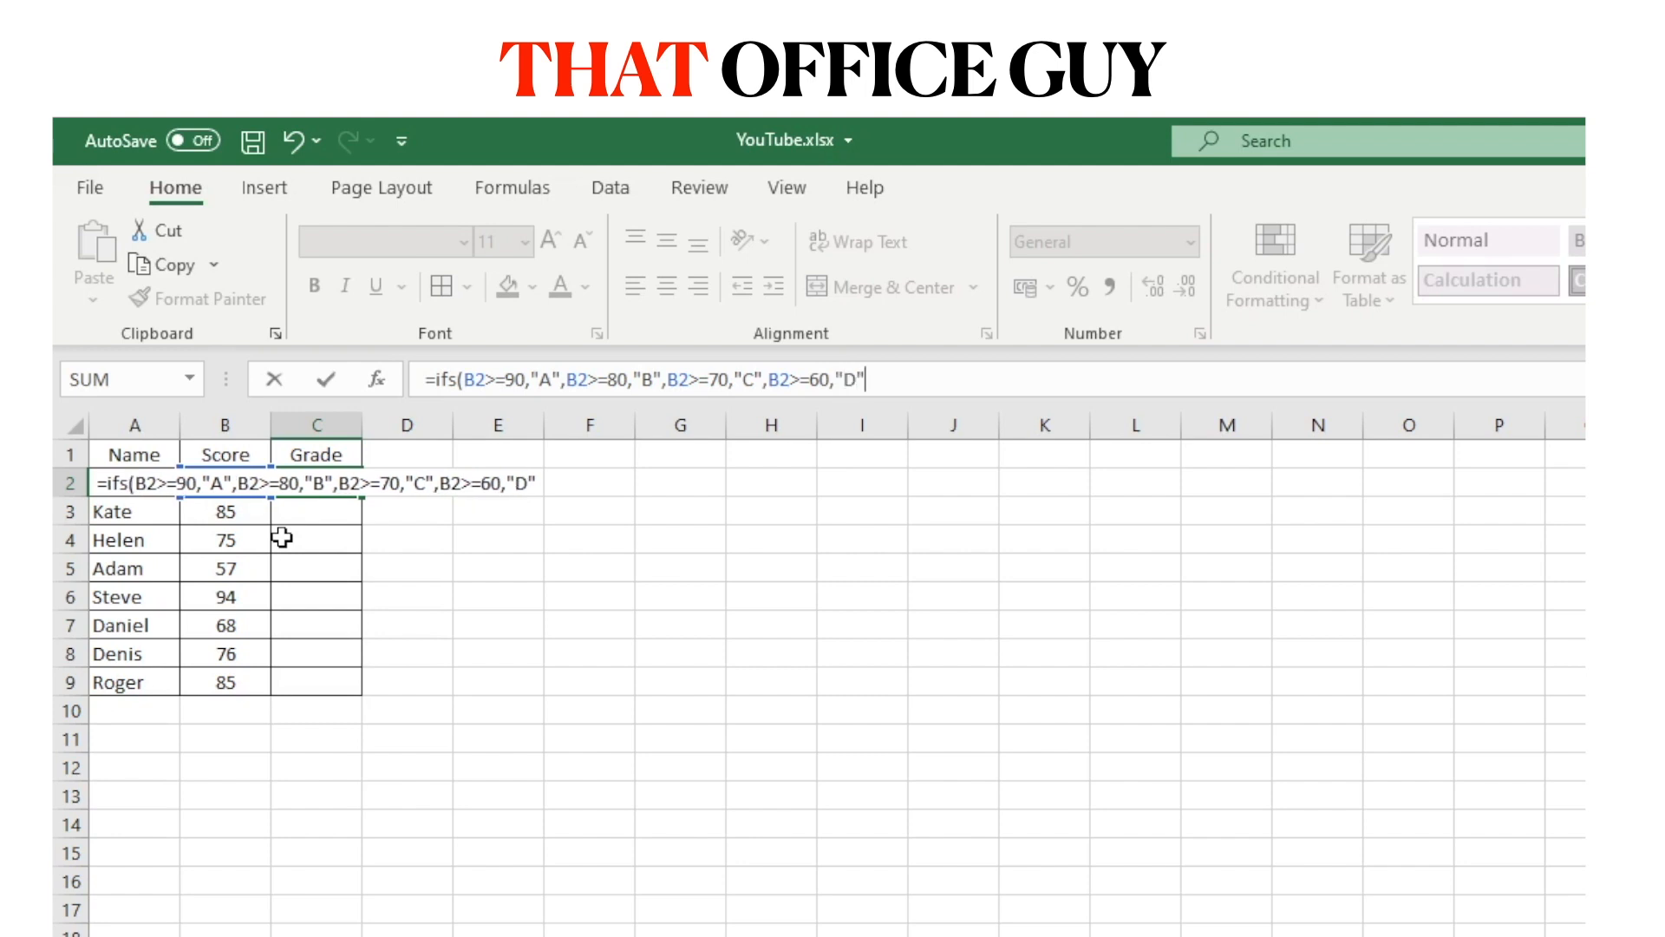
type(")")
Commit the IFS formula in C2 and fill it down to C9.
key("Return")
left_click(346, 484)
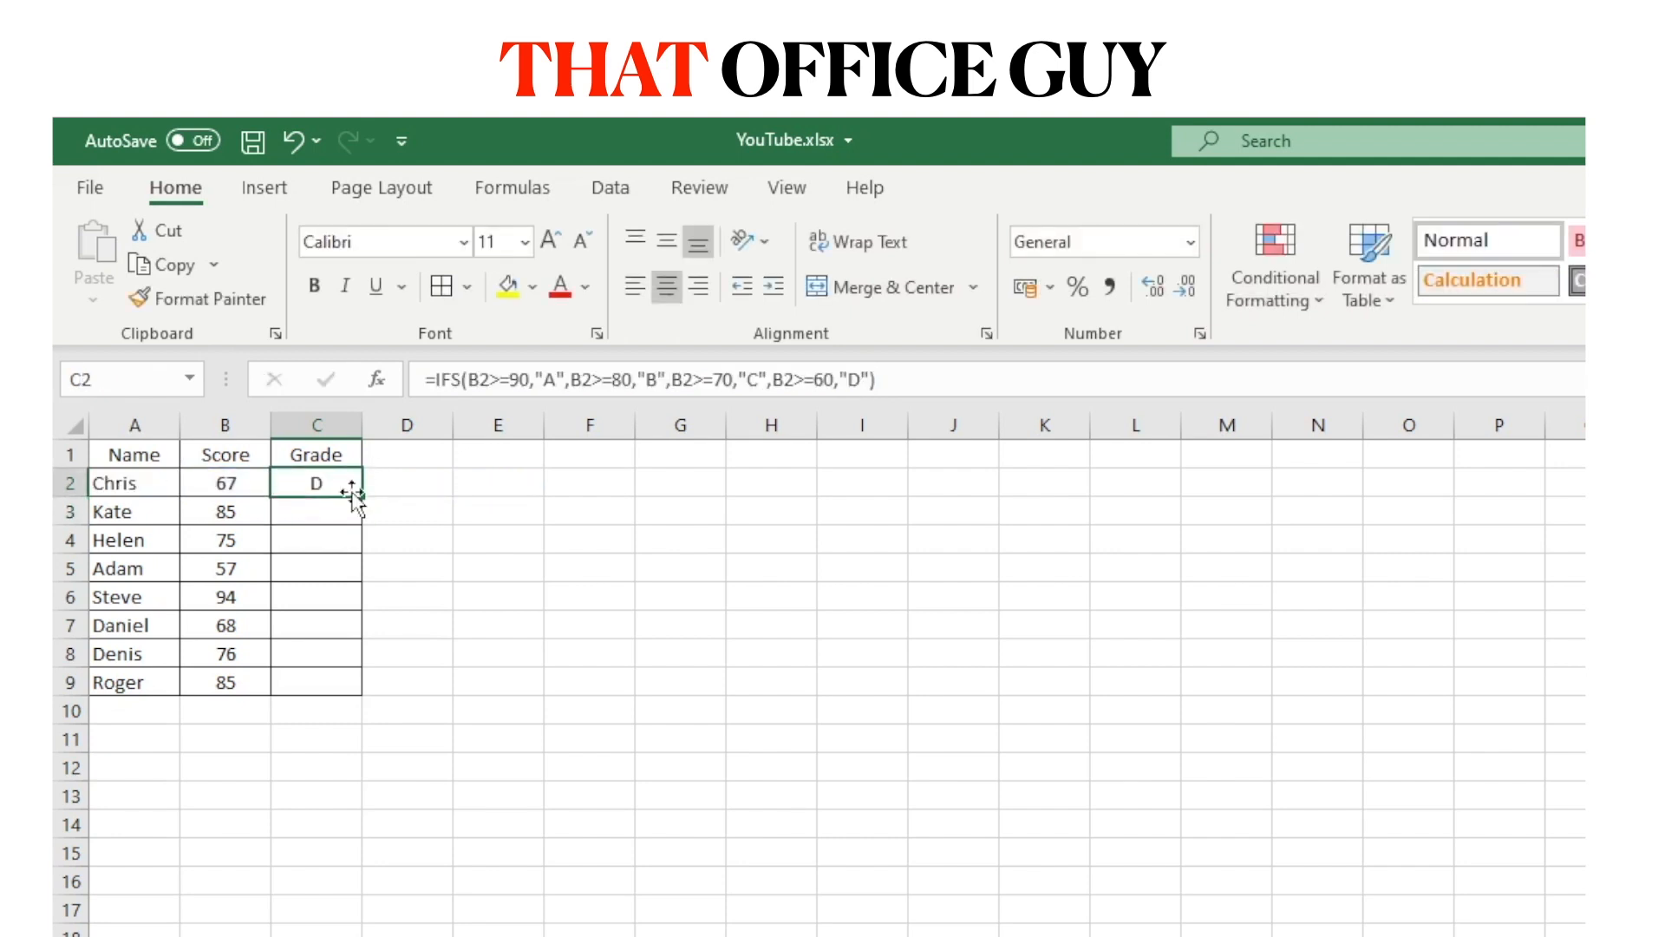
double_click(362, 496)
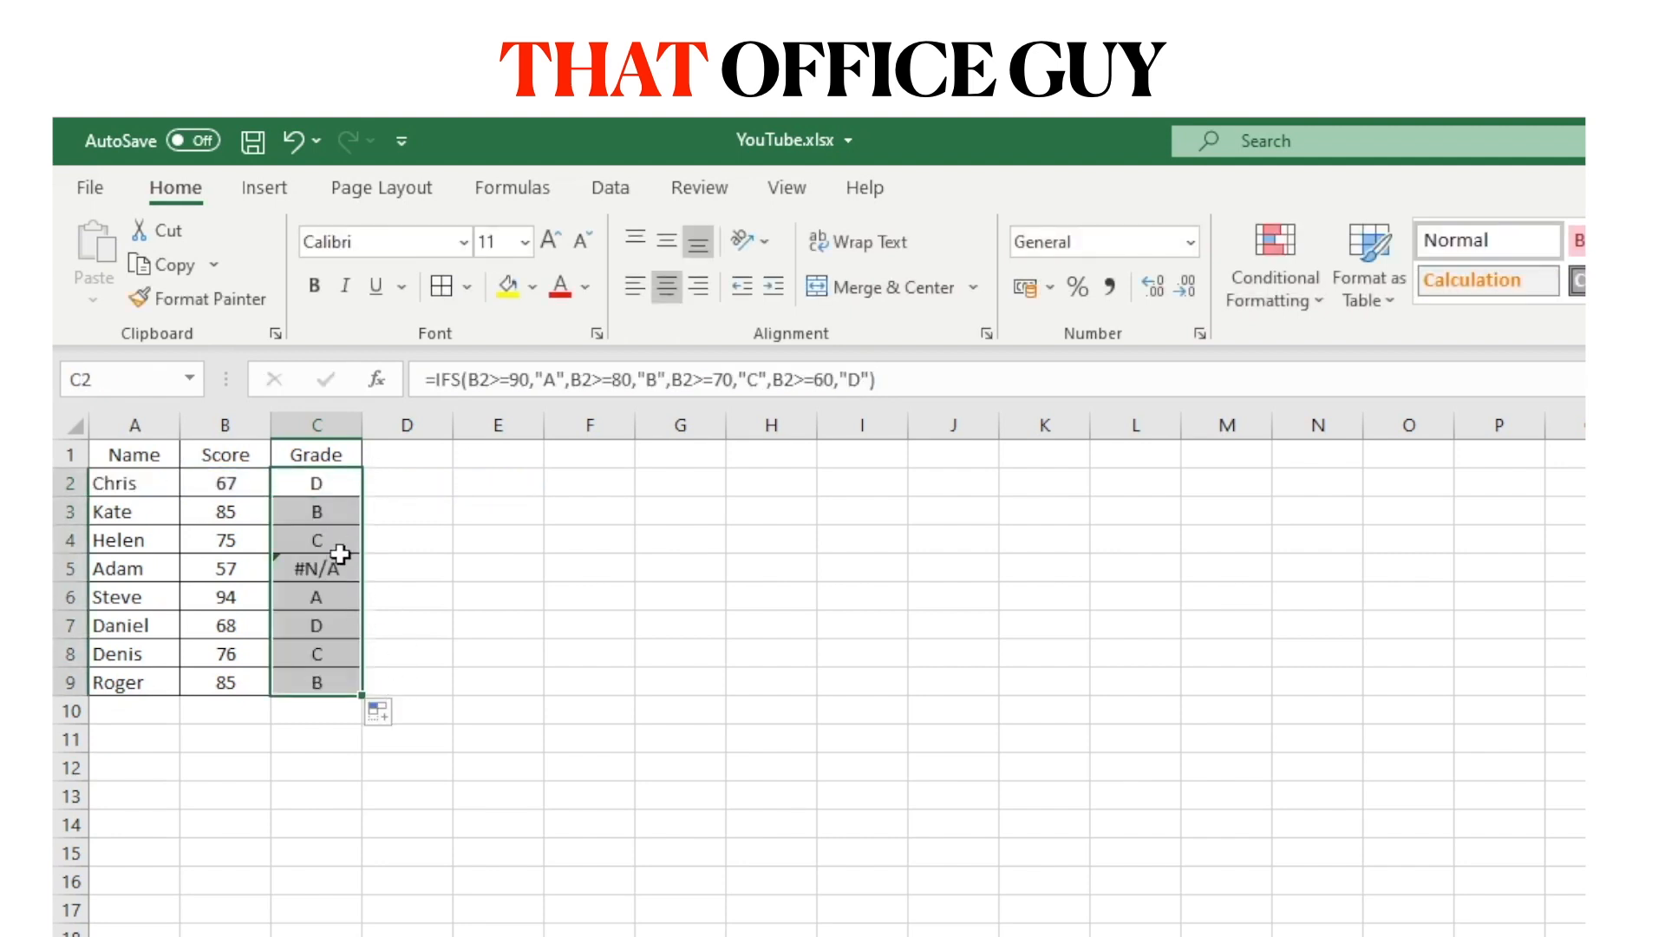
left_click(378, 569)
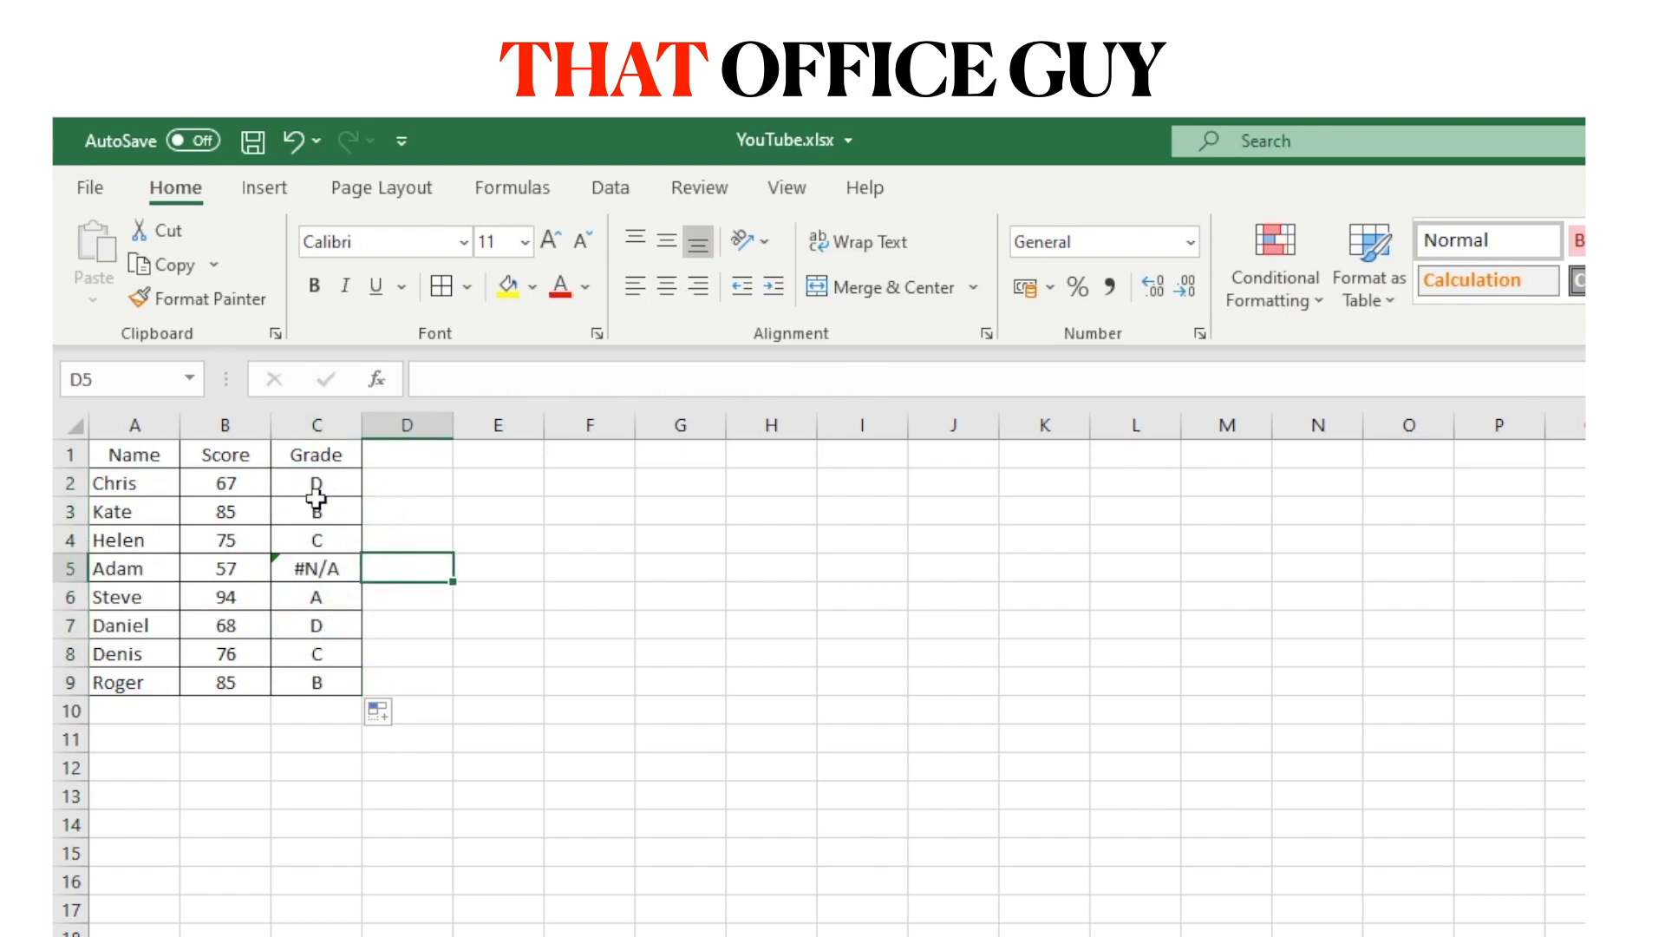
left_click(314, 491)
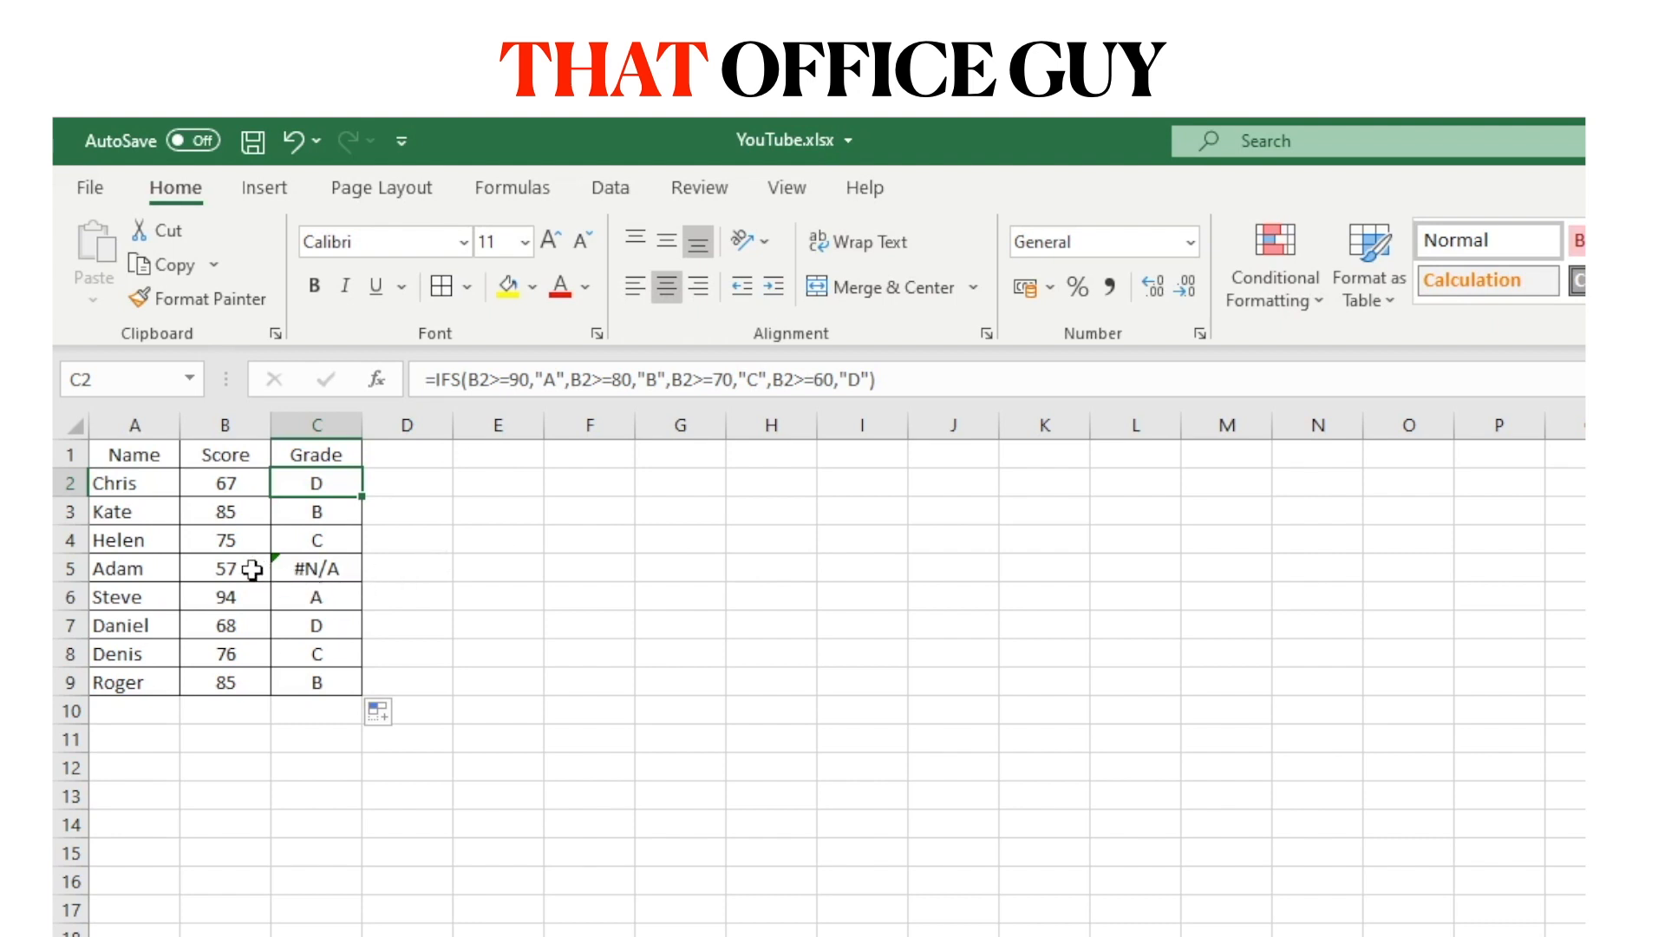
Inspect row 5, where the 57 score returns #N/A.
left_click(122, 568)
left_click(71, 568)
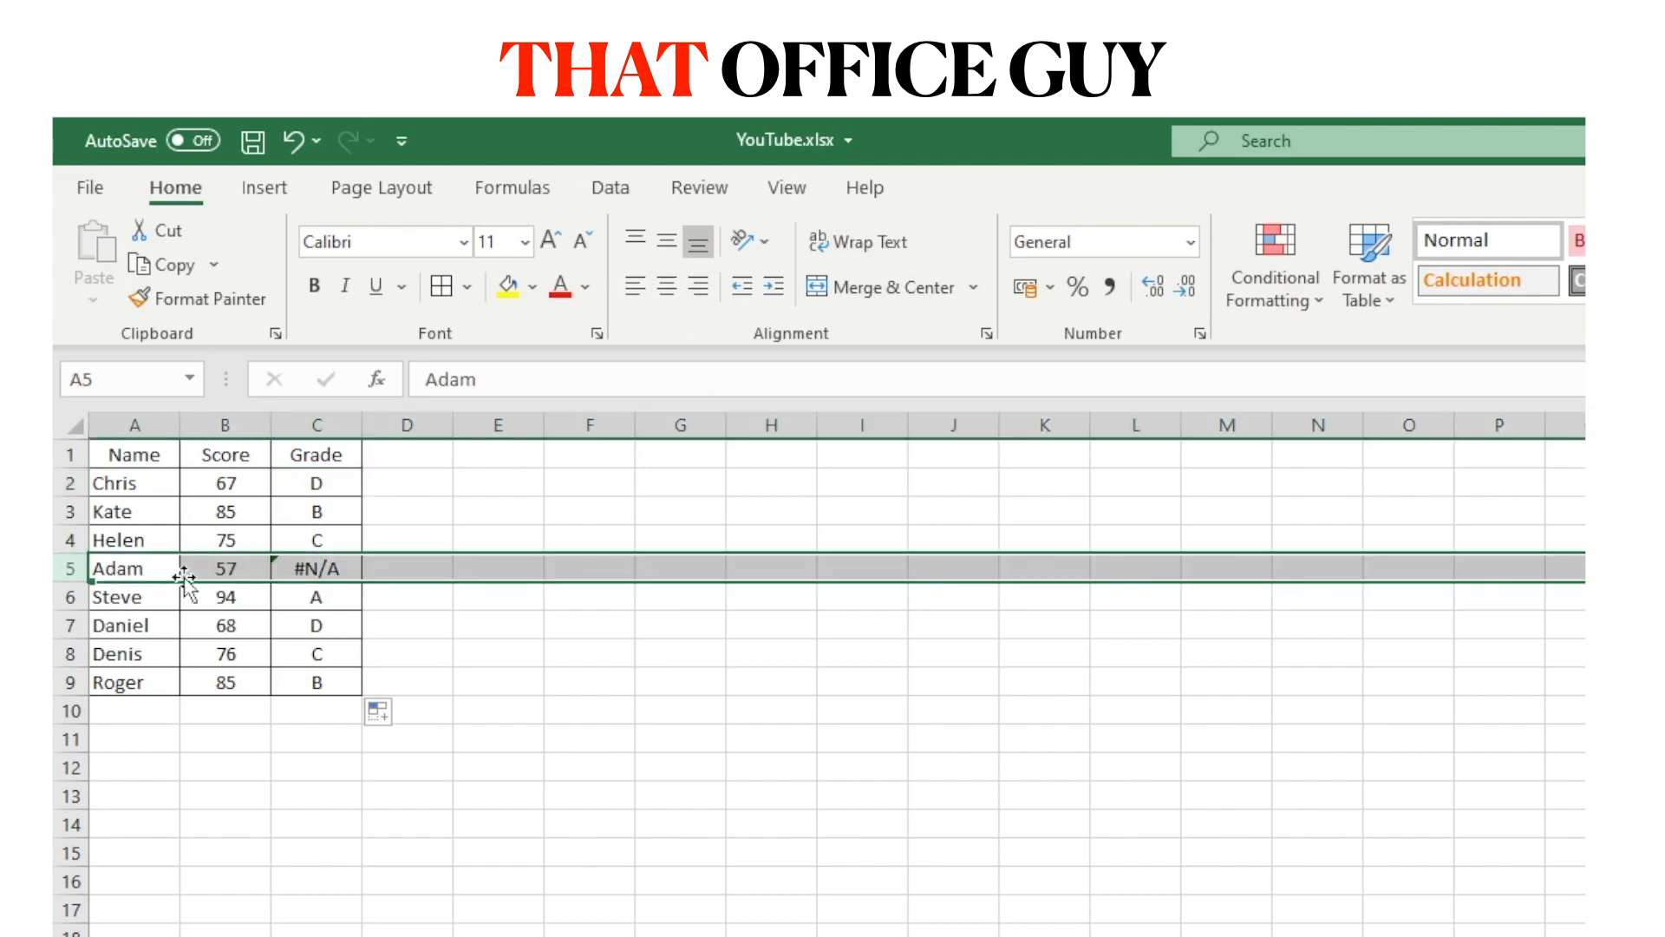
left_click(232, 569)
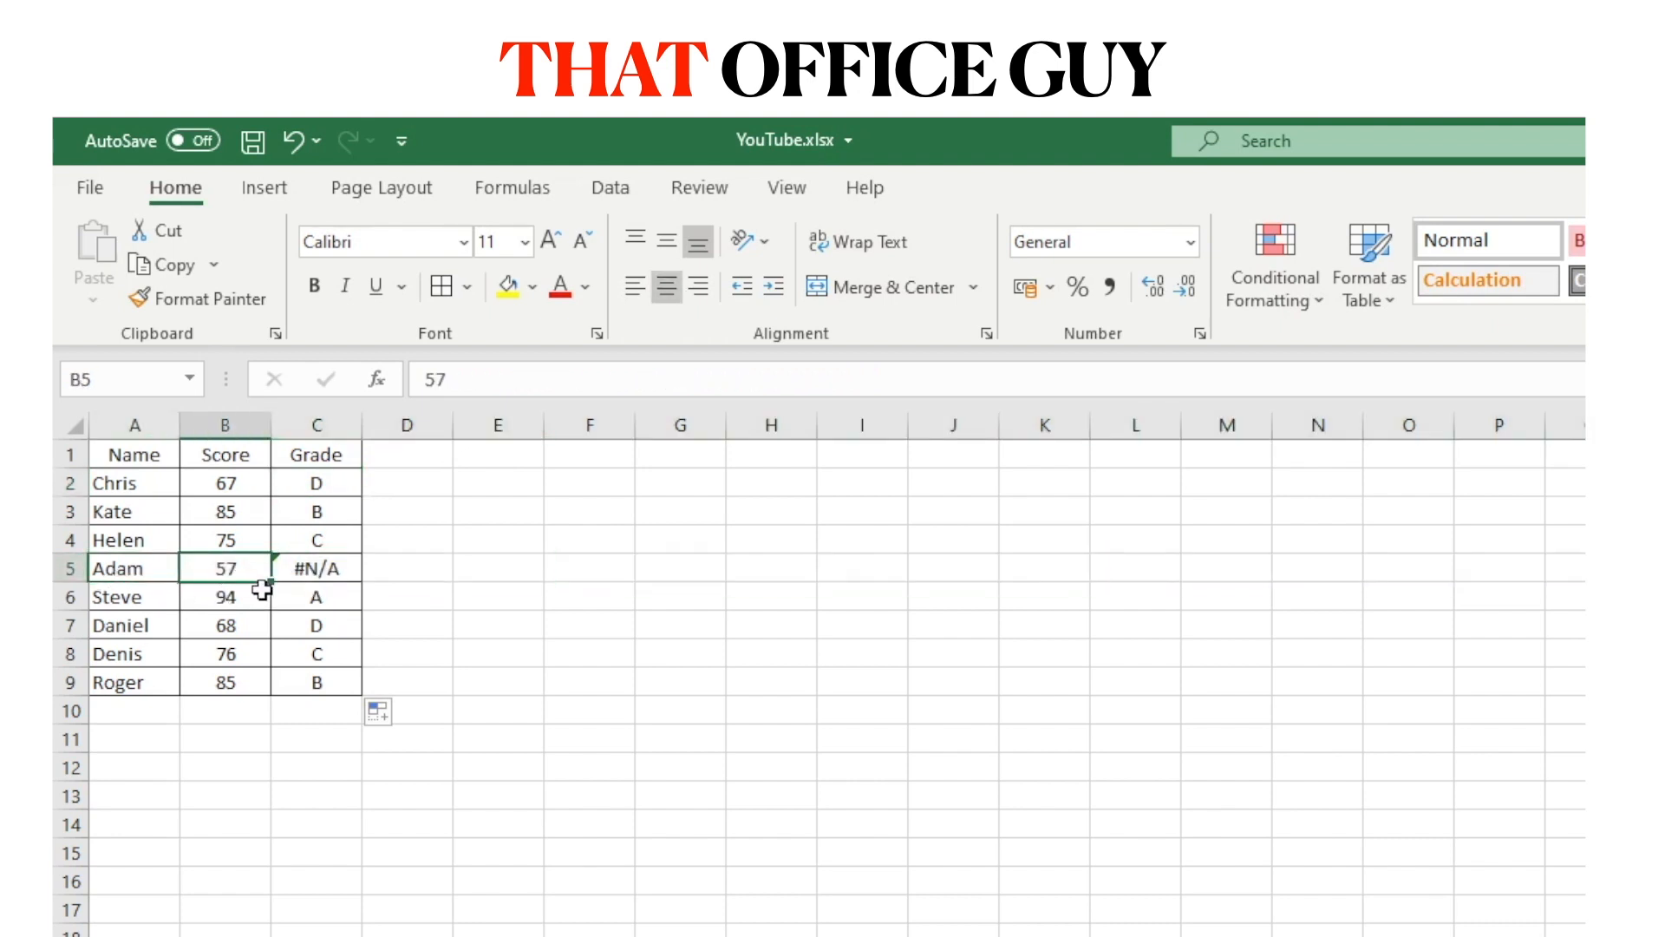
left_click(299, 578)
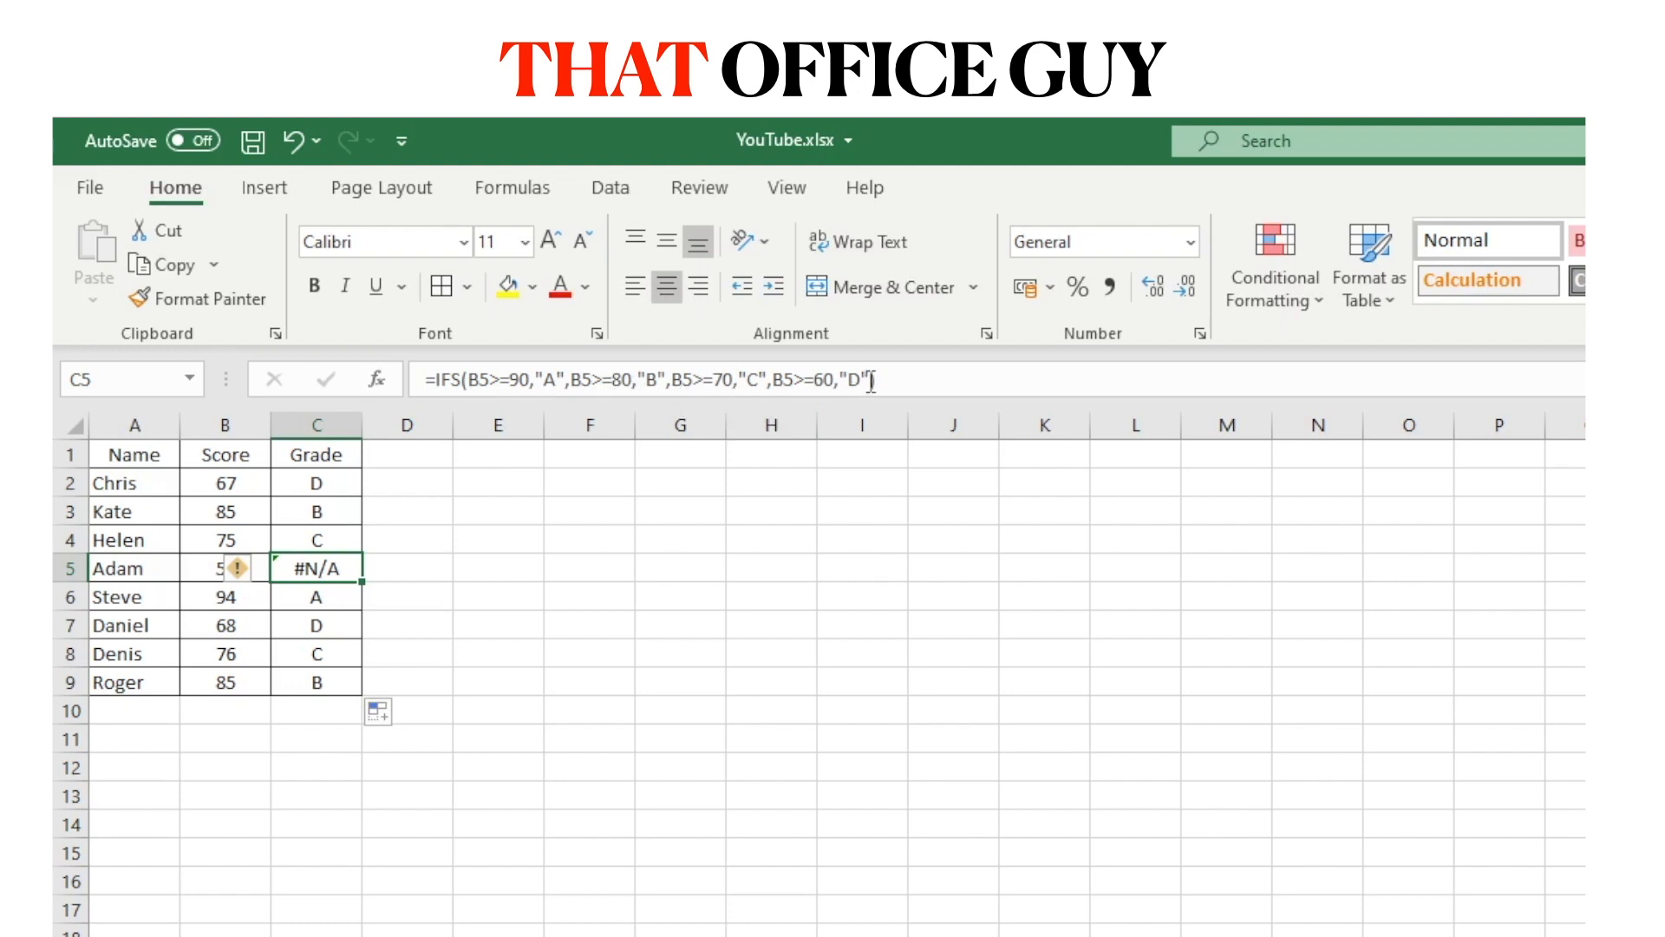
Insert ,TRUE,"F" after the "D" condition in C2's formula bar.
left_click(316, 484)
left_click(867, 379)
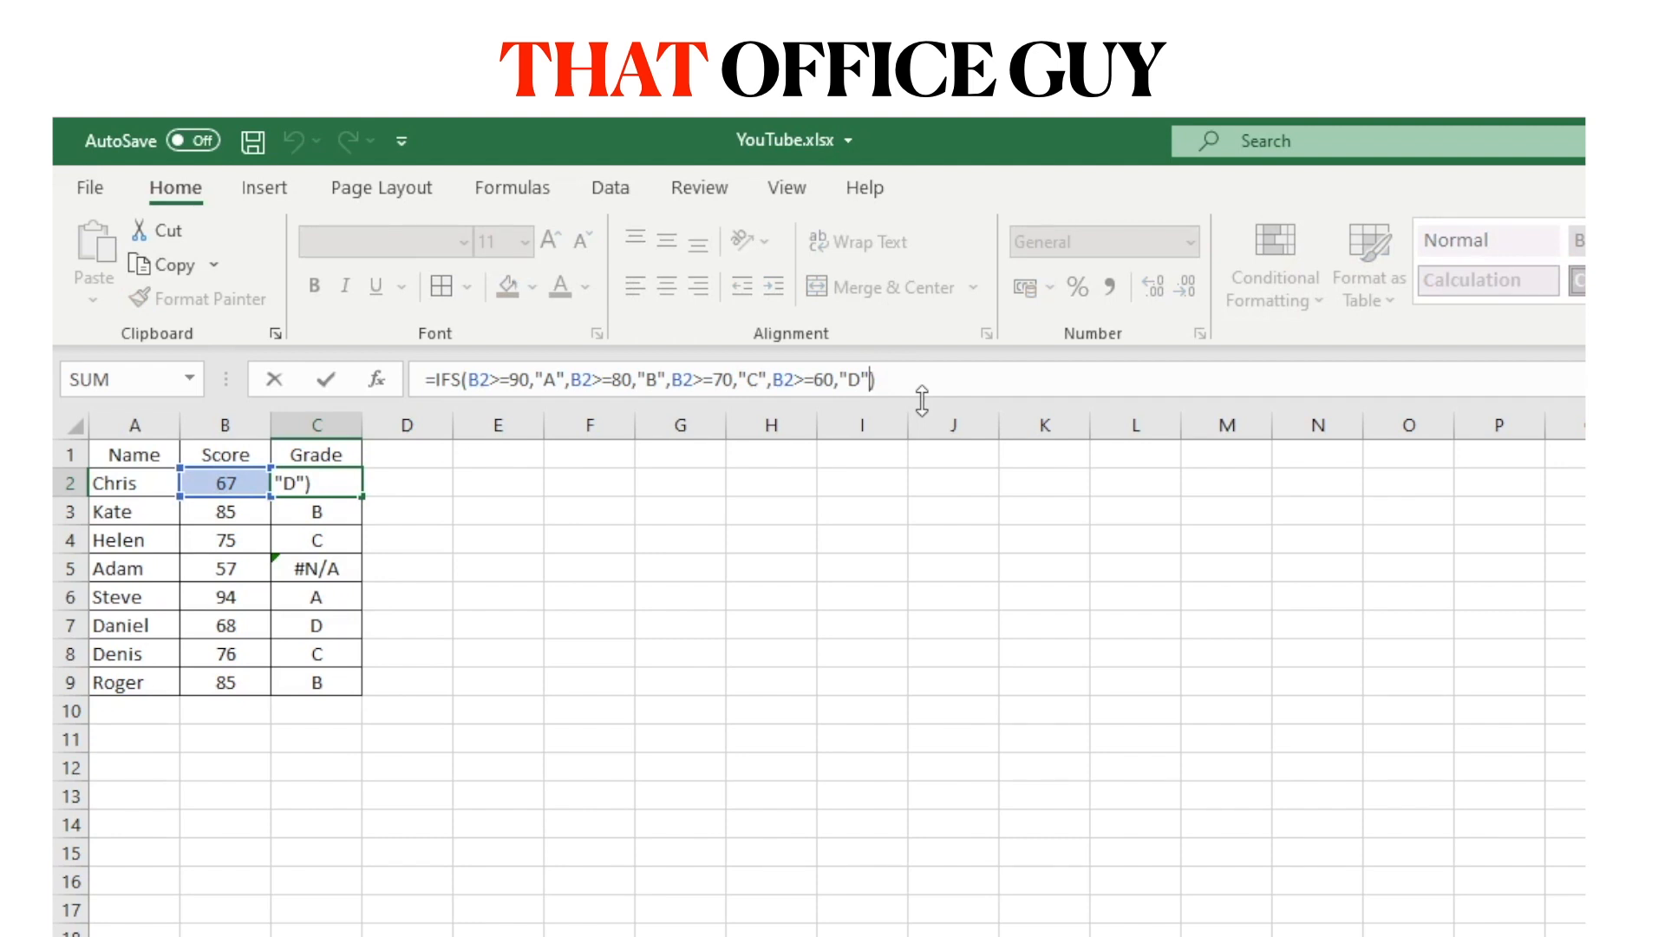
type(",")
type("TRUE")
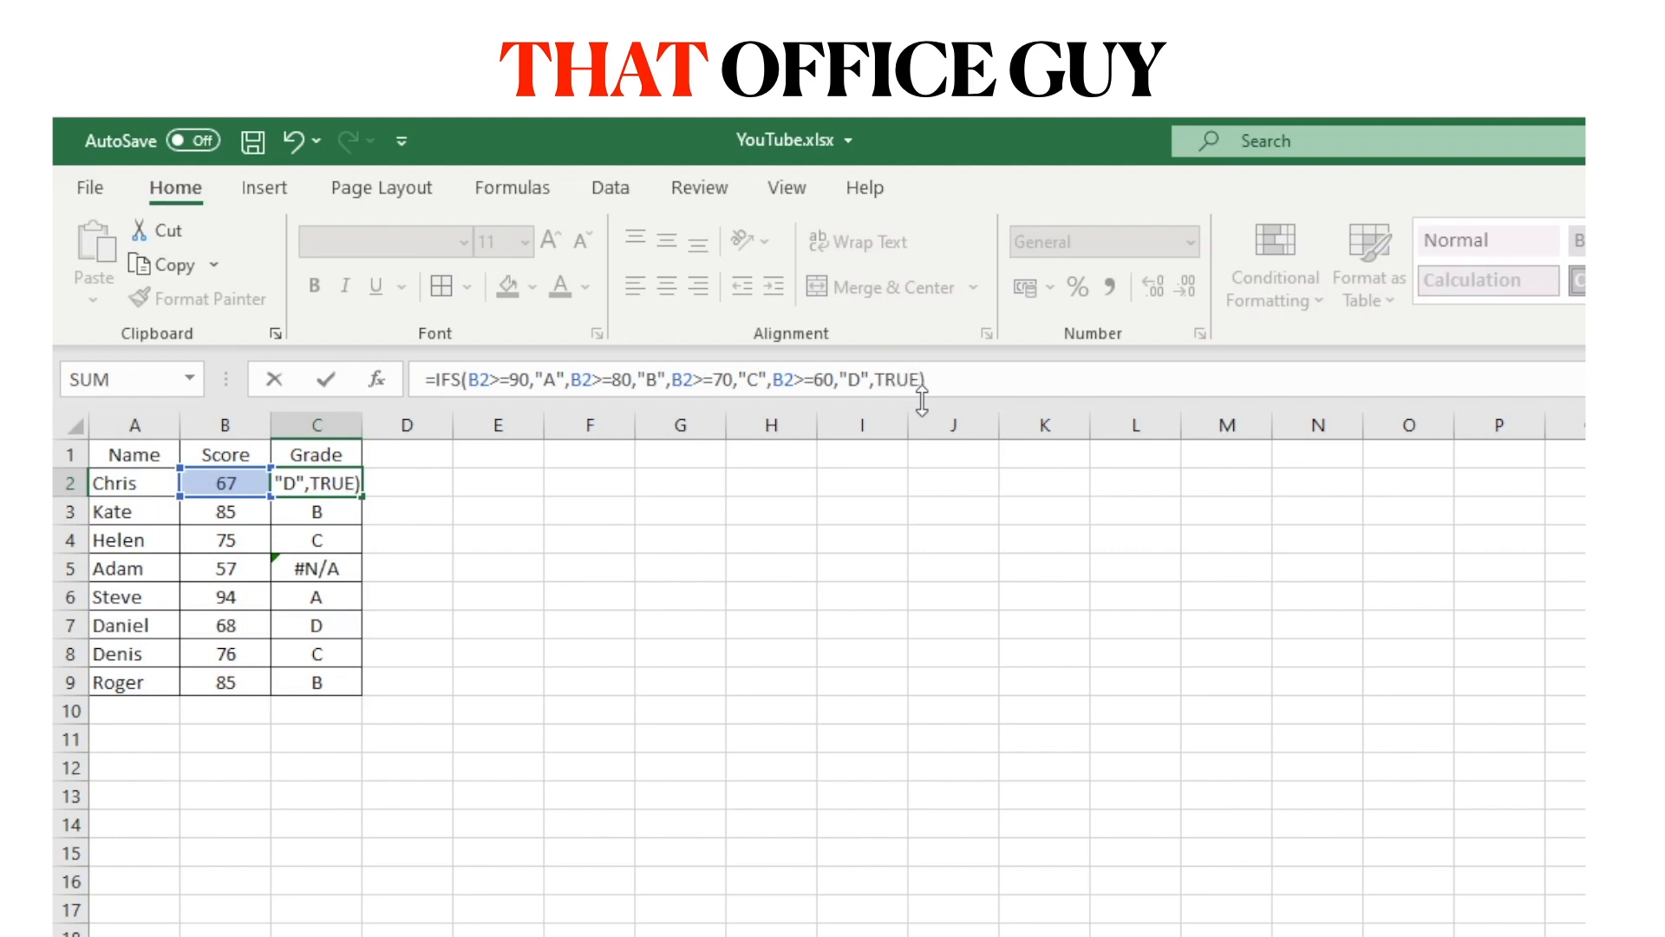
type(",")
type("\"F\"")
left_click_drag(878, 380, 919, 379)
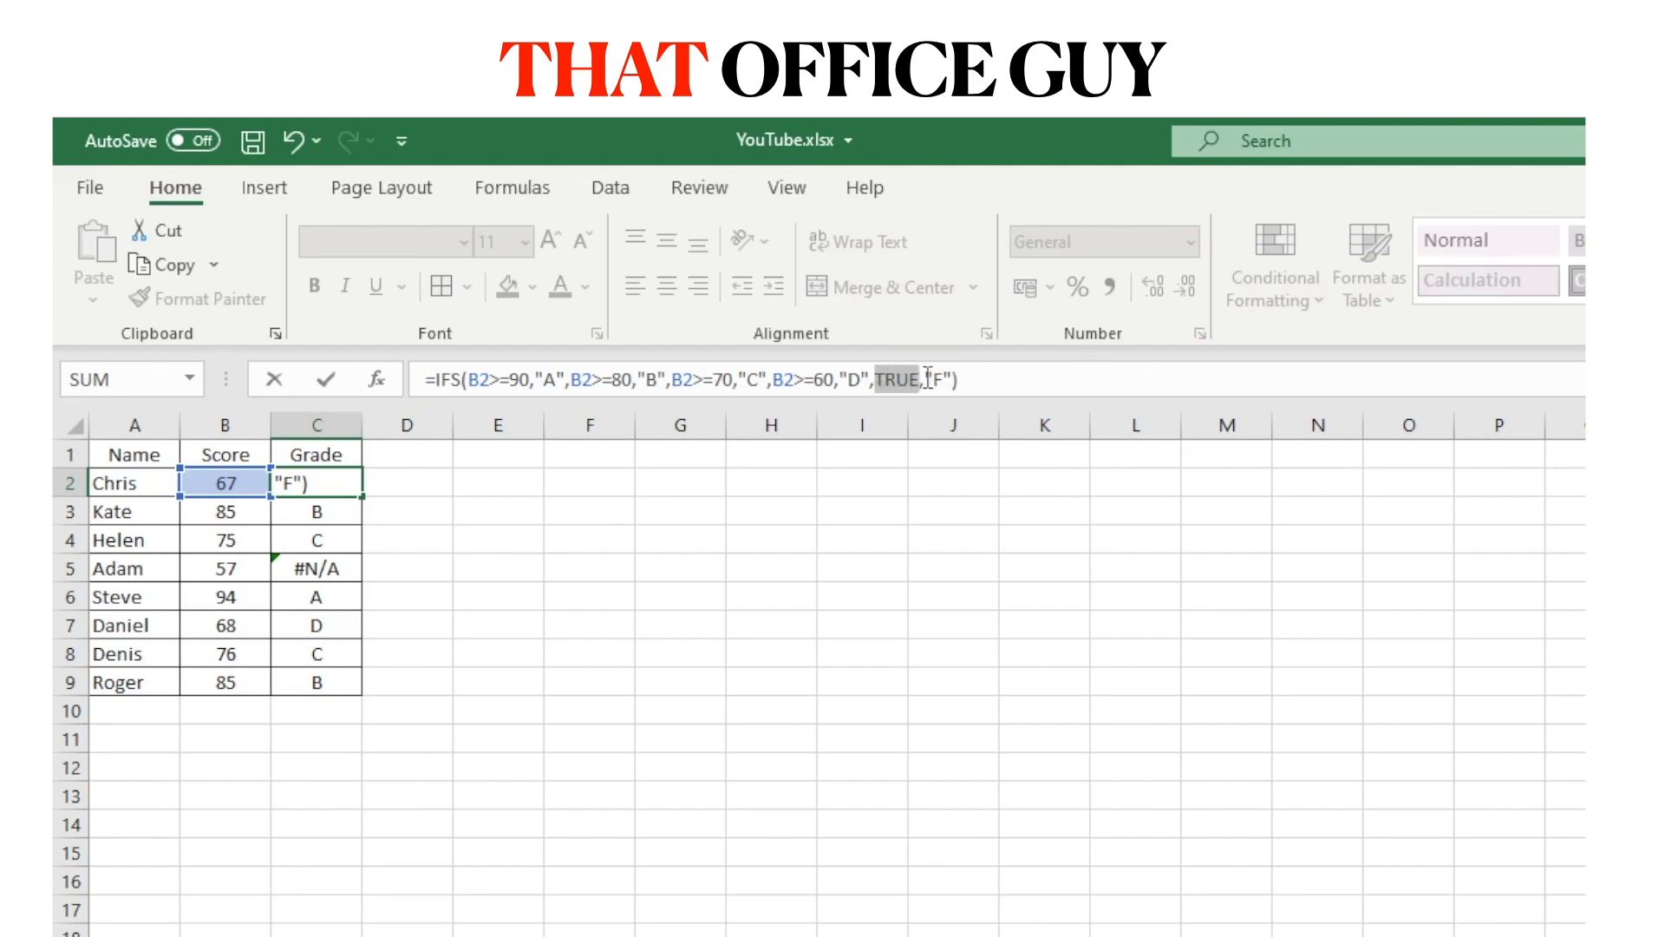
left_click(927, 379)
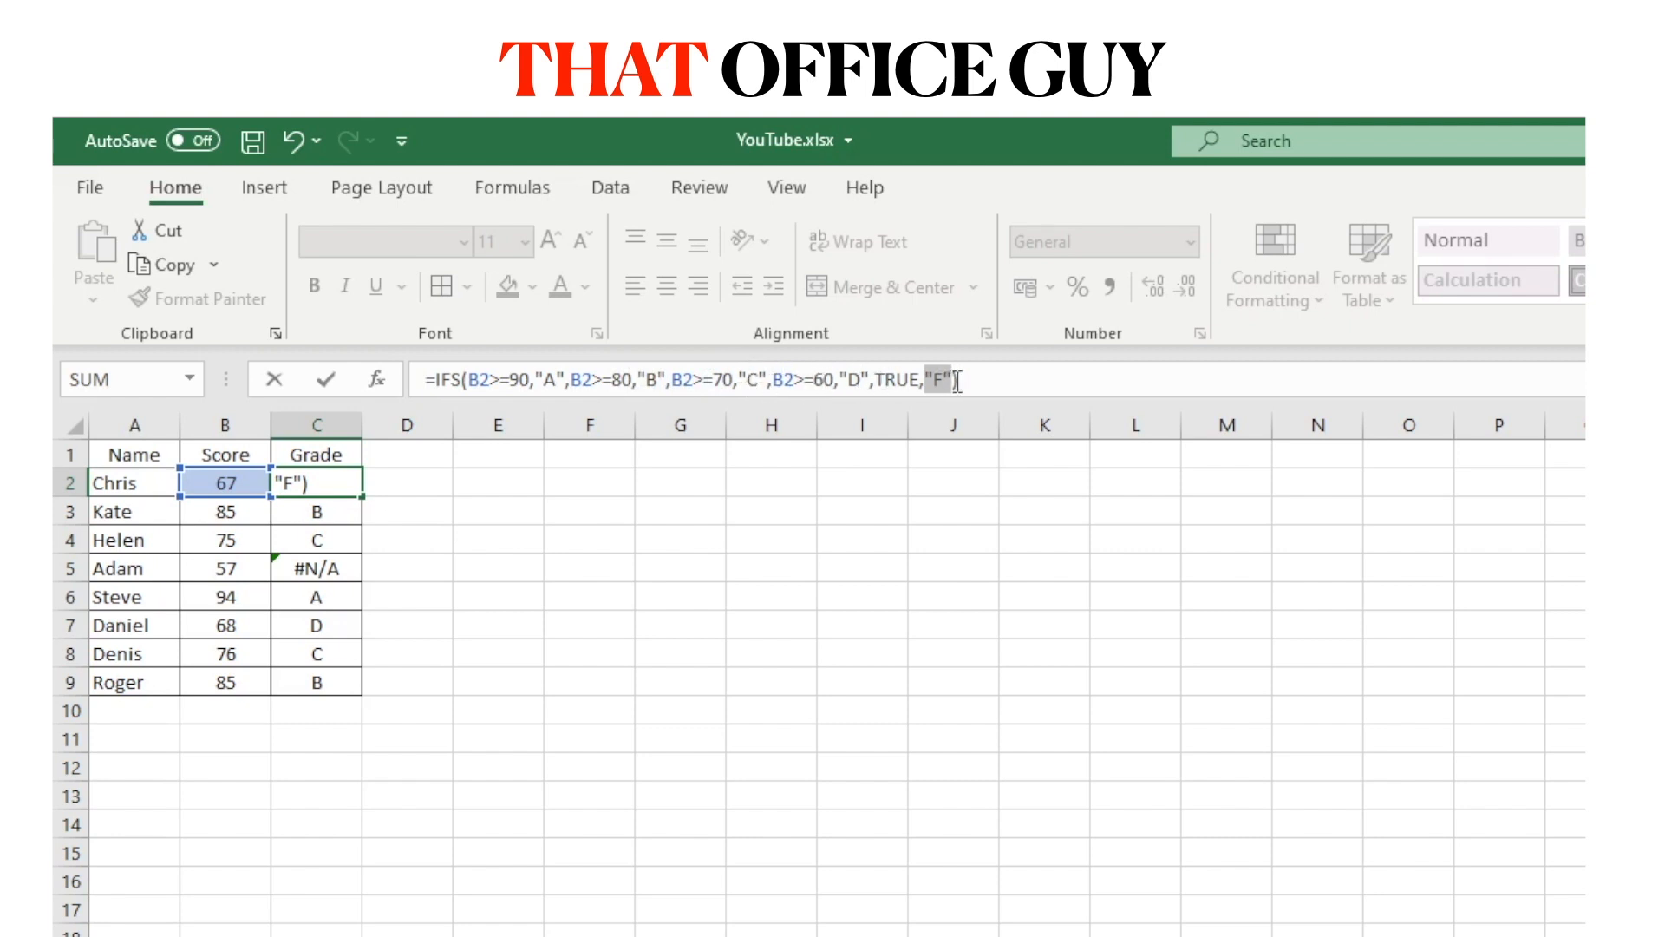
left_click(983, 379)
Commit the updated formula, refill C2:C9, and confirm the 57 score now shows F.
key("Return")
left_click(351, 485)
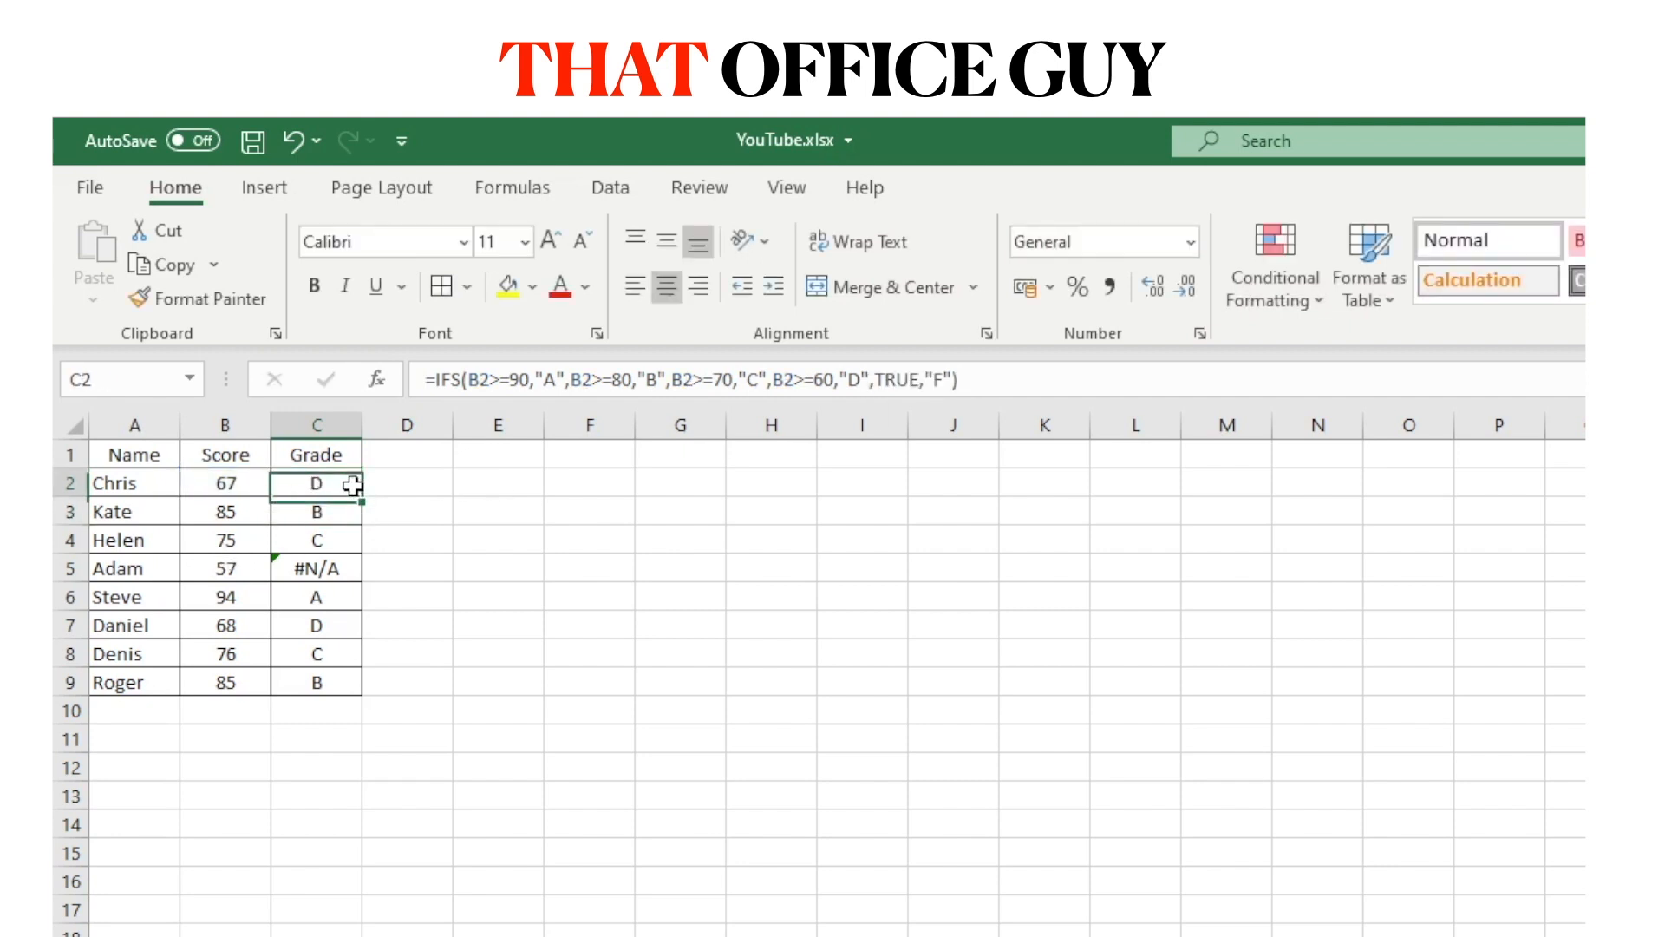
double_click(362, 500)
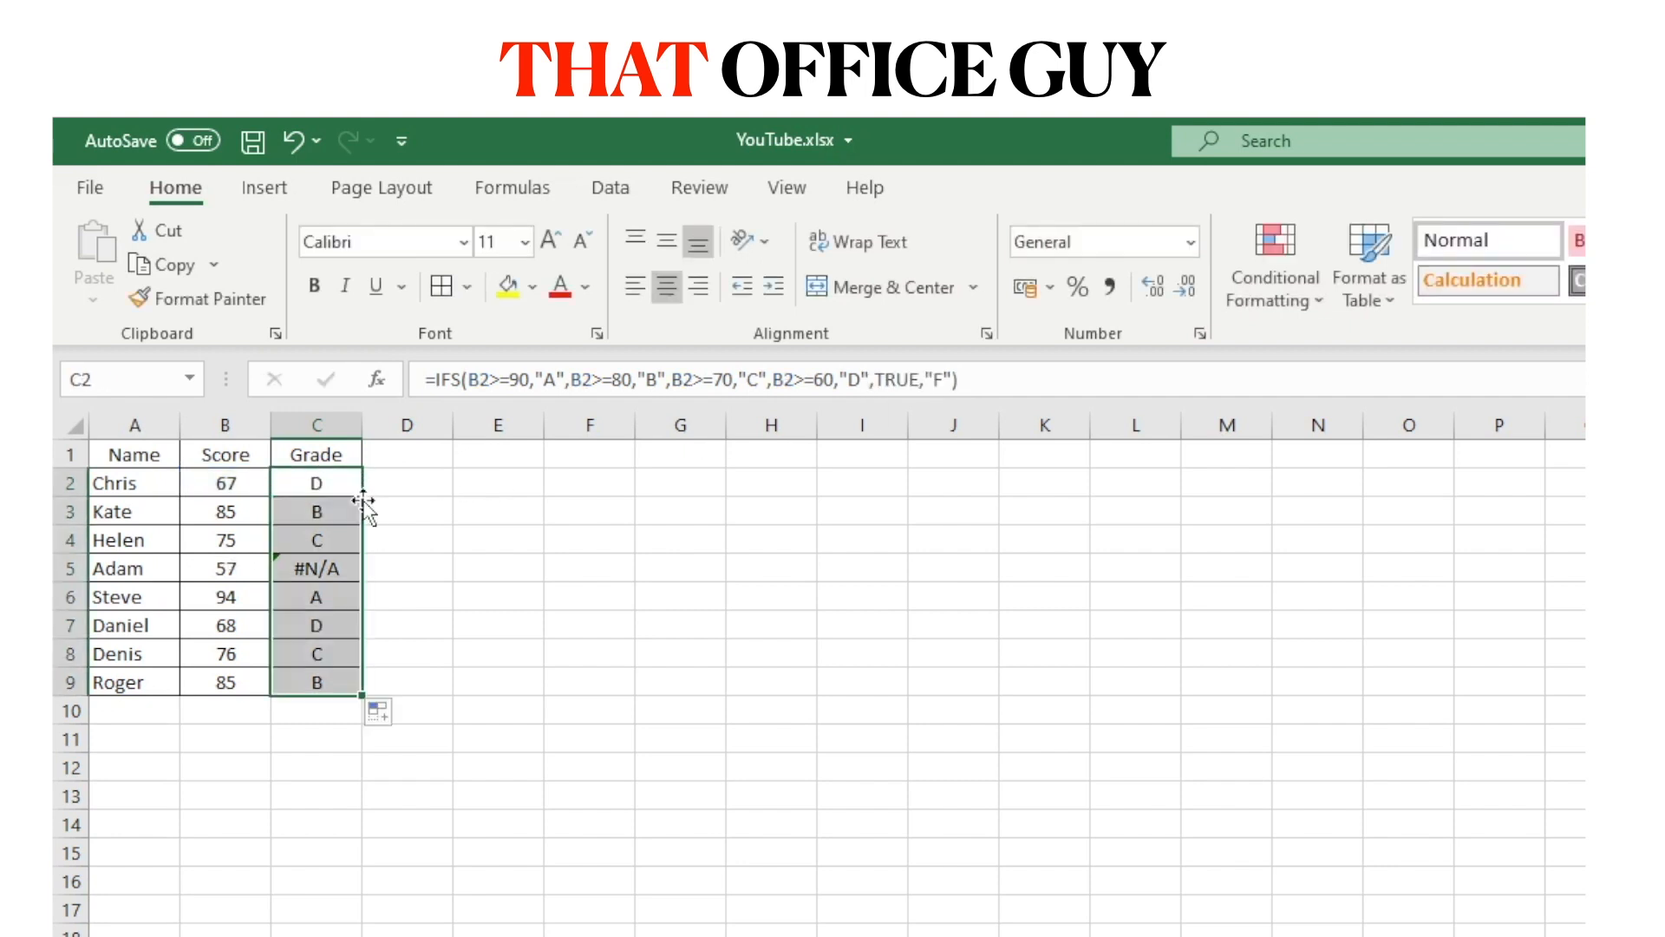
left_click(335, 570)
left_click_drag(71, 580, 71, 578)
left_click(66, 572)
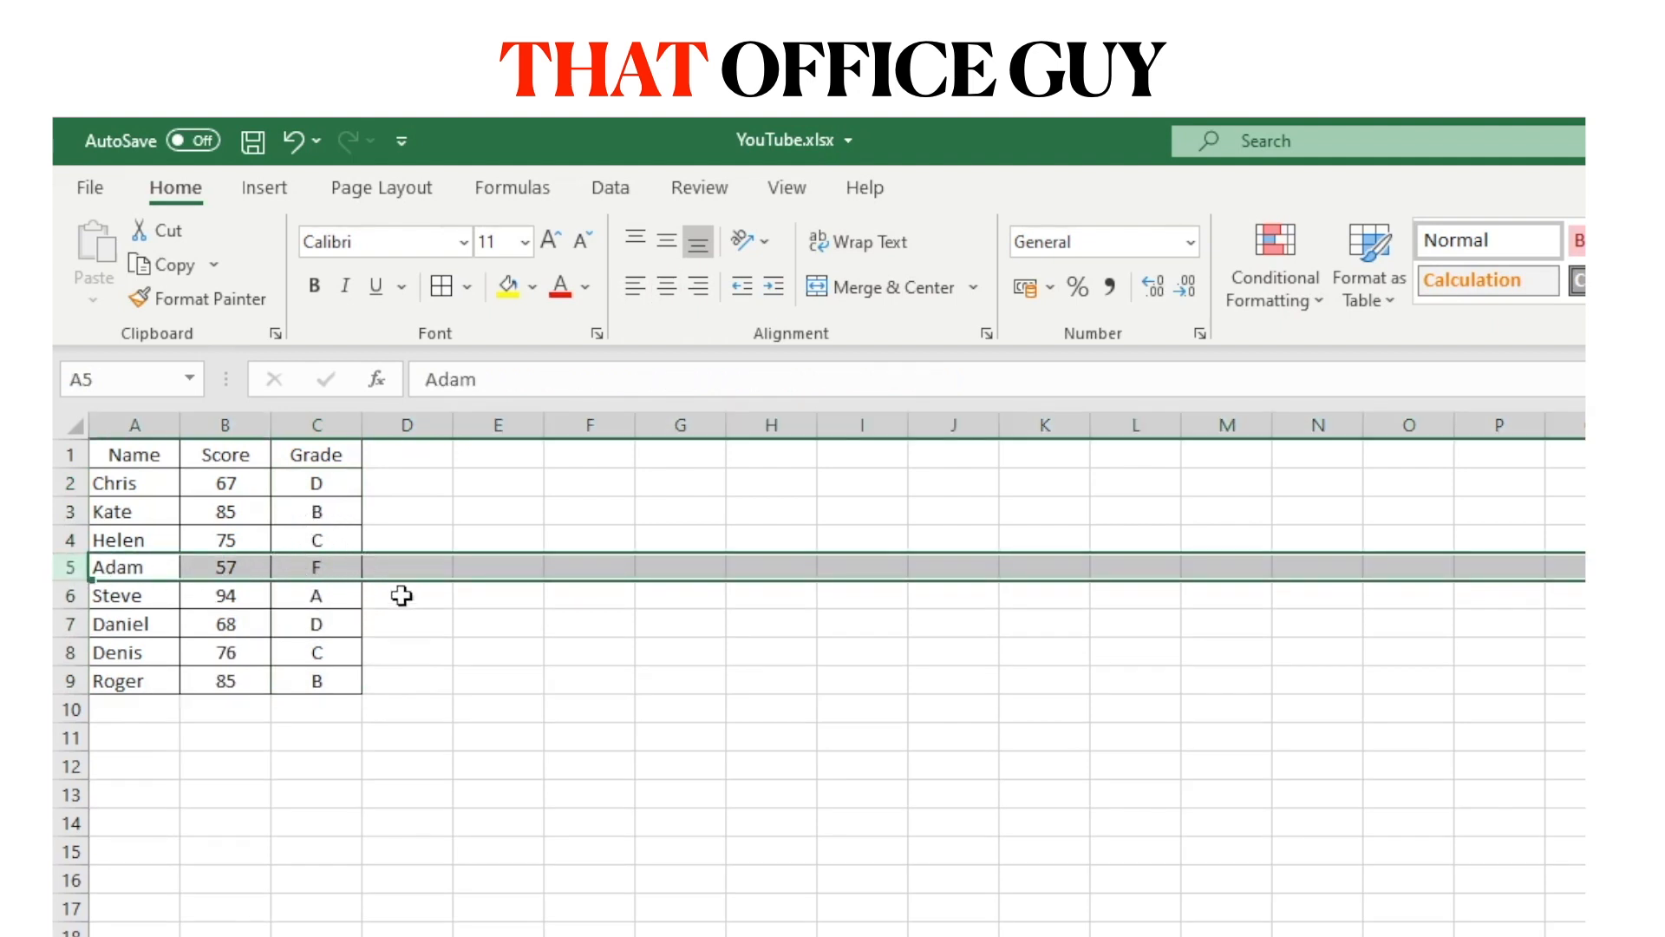
left_click(316, 482)
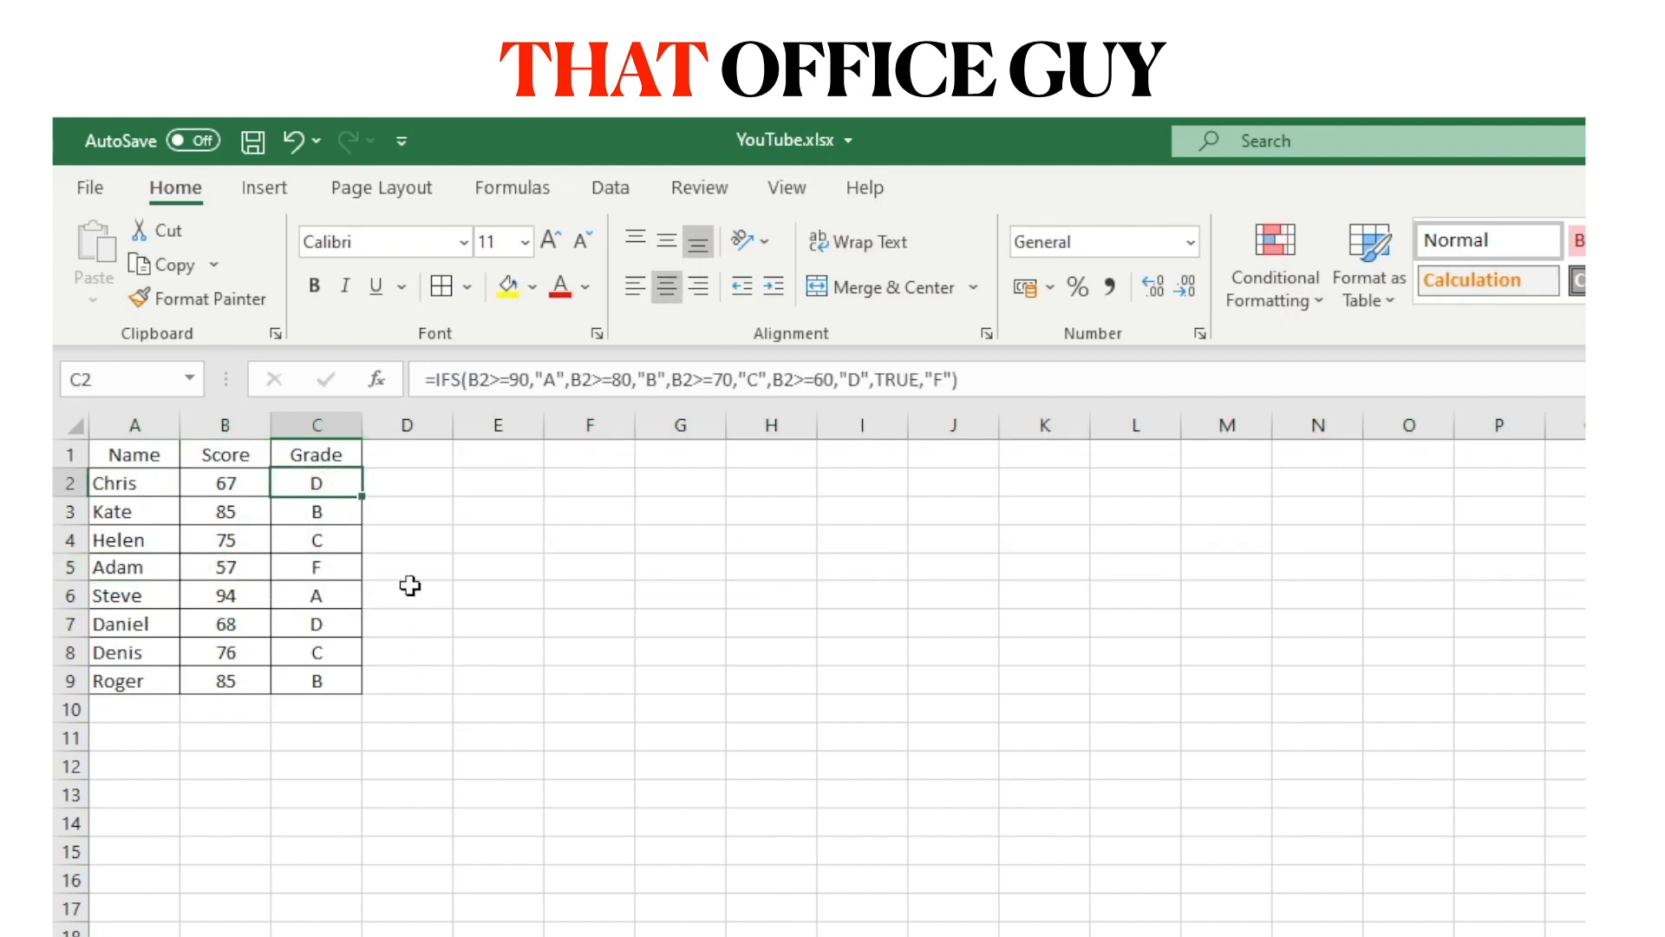